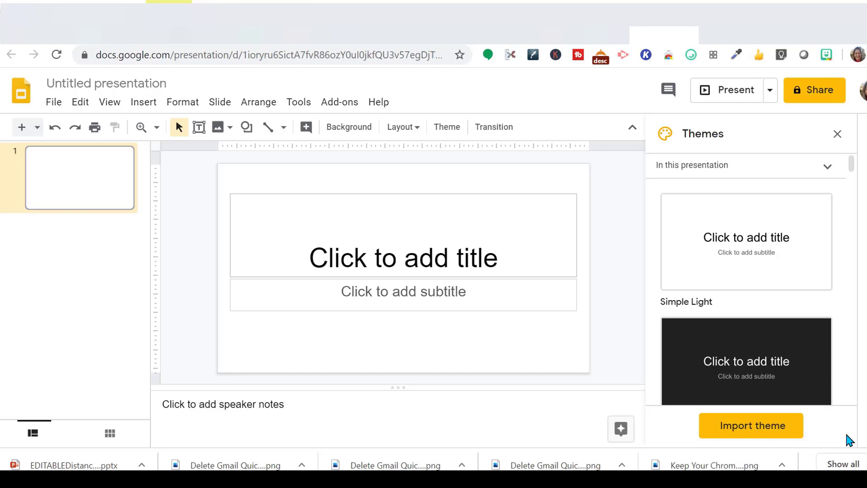
Title the presentation 'End of Year' and delete both the title and subtitle placeholders.
left_click(81, 86)
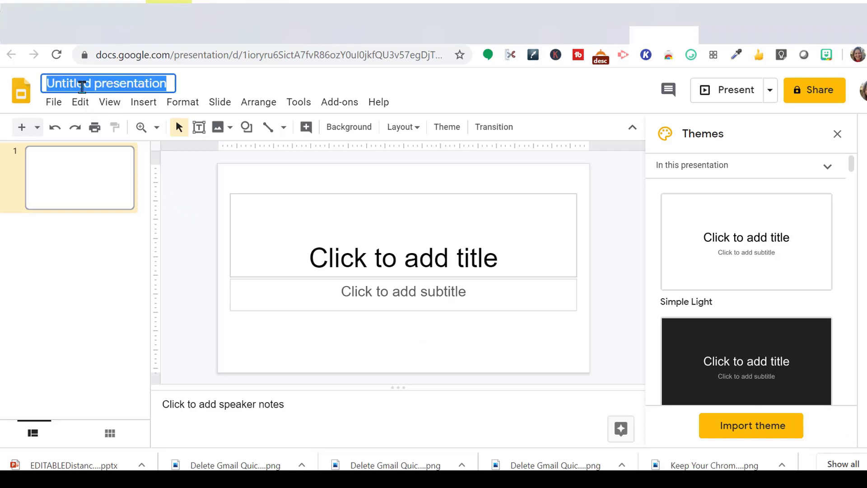
type("End")
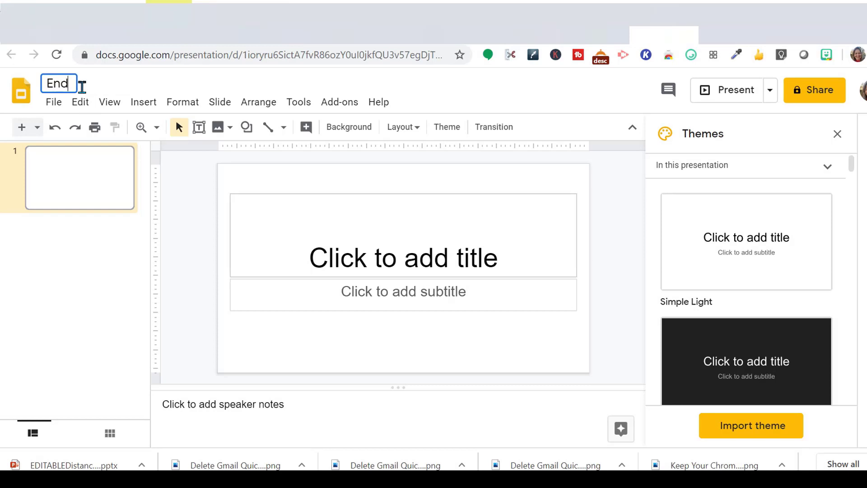
type(" of Year")
left_click_drag(228, 181, 308, 331)
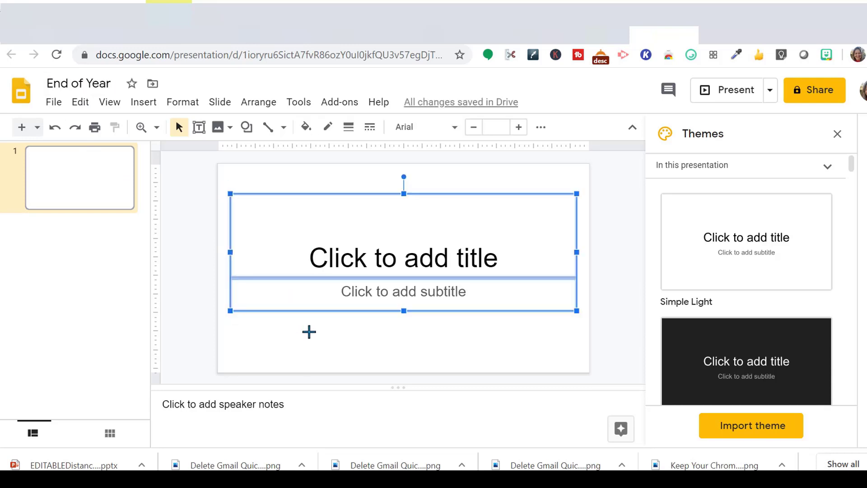
key("Delete")
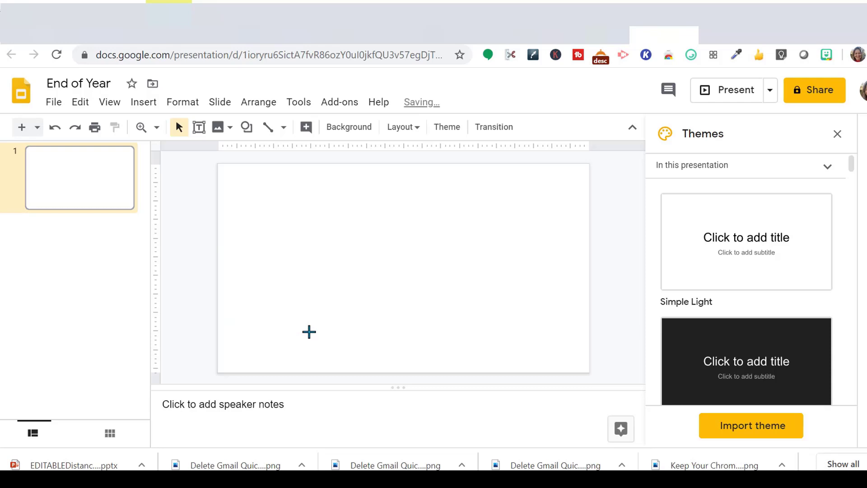
Set the slide background to the pink-wall, wooden-floor image from a 'wall and floor' search.
right_click(338, 289)
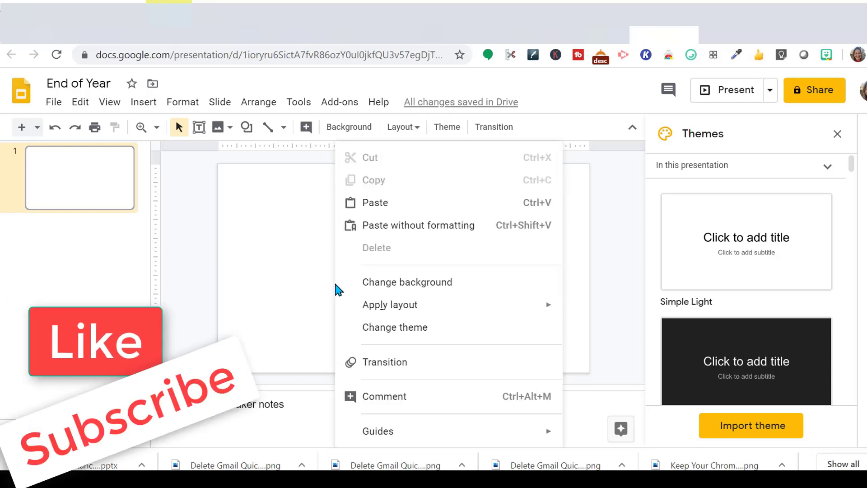
left_click(391, 283)
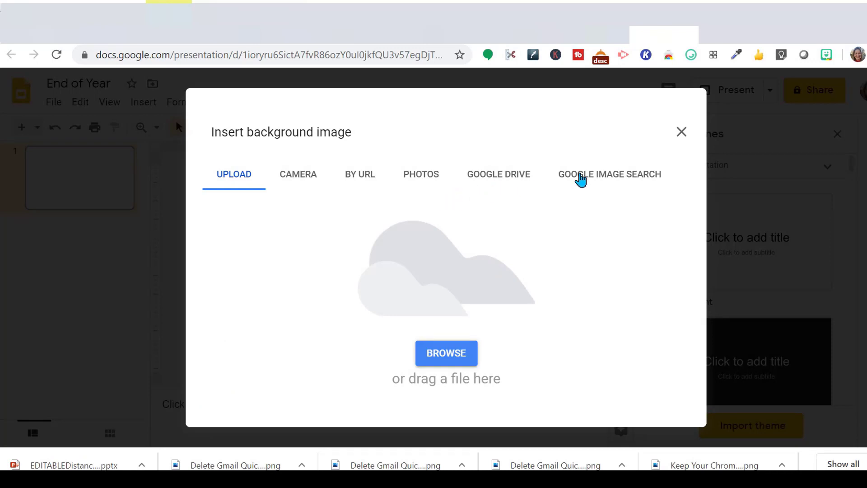
left_click(587, 182)
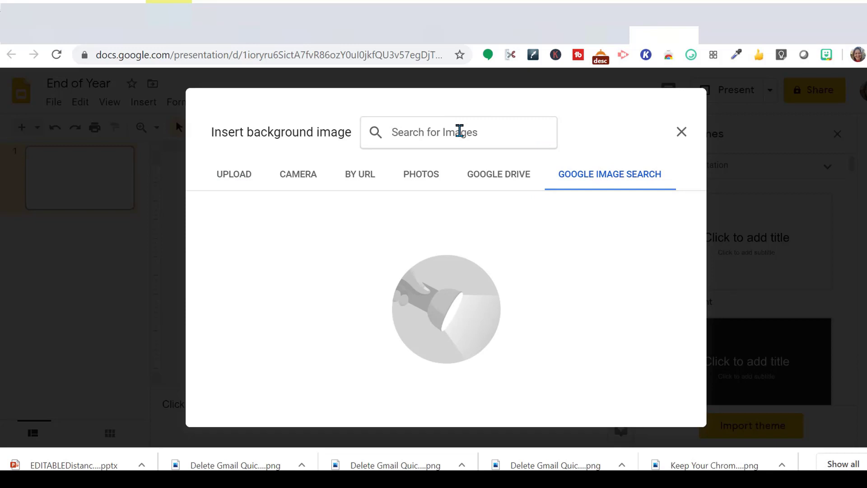
type("wall and")
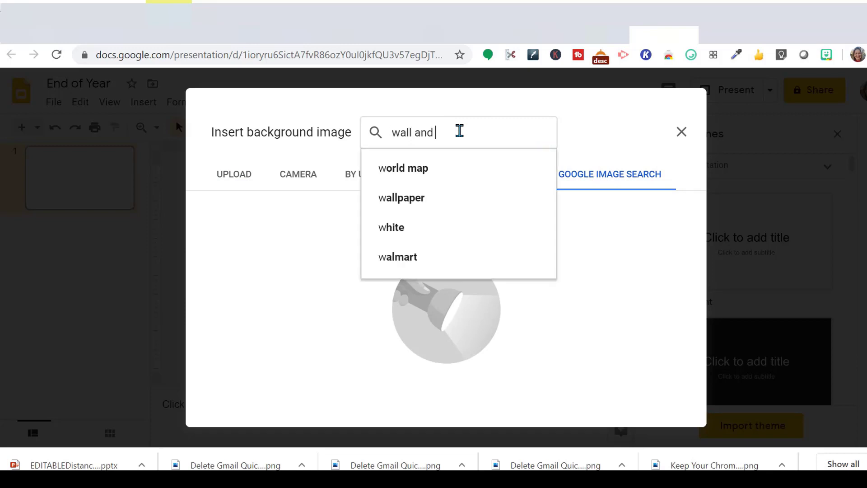
type(" floor")
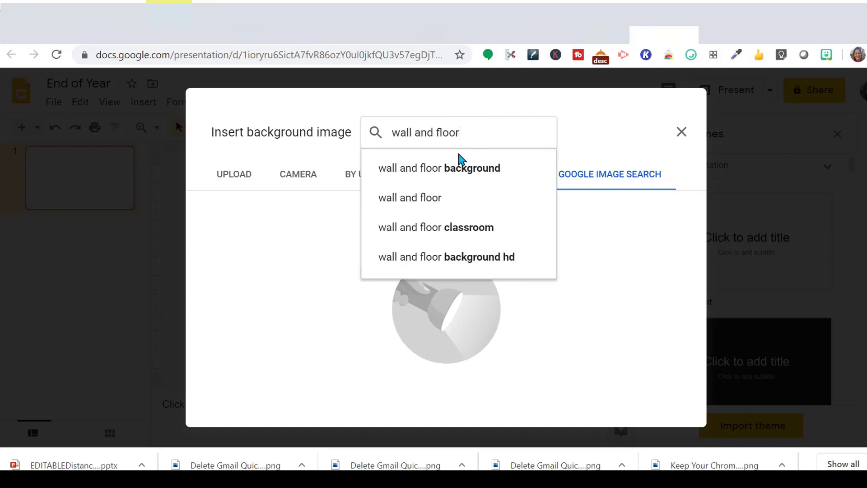
left_click(459, 170)
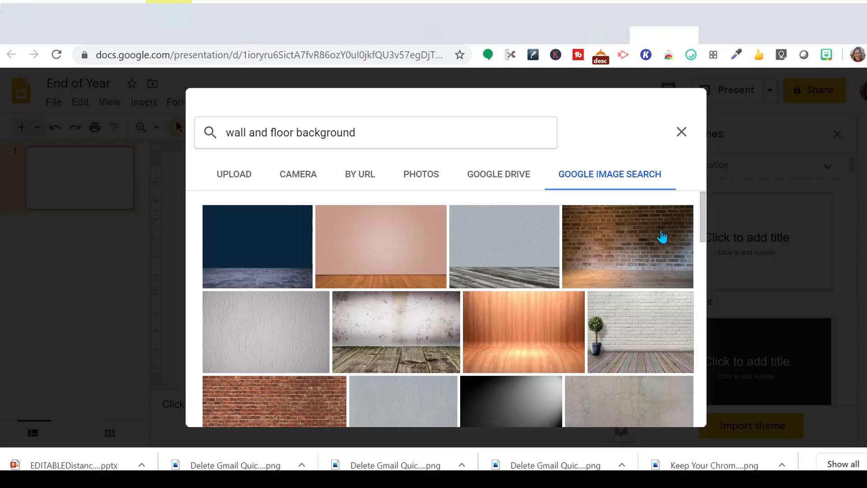
left_click_drag(703, 228, 691, 215)
left_click(370, 243)
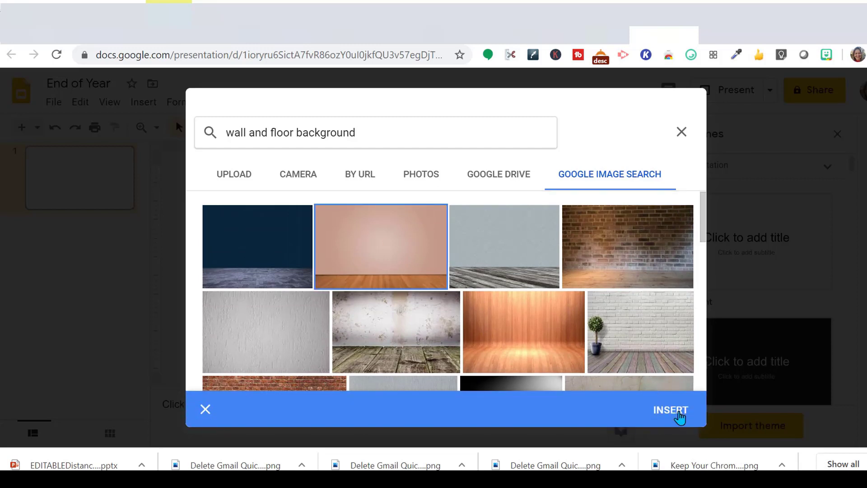
left_click(671, 410)
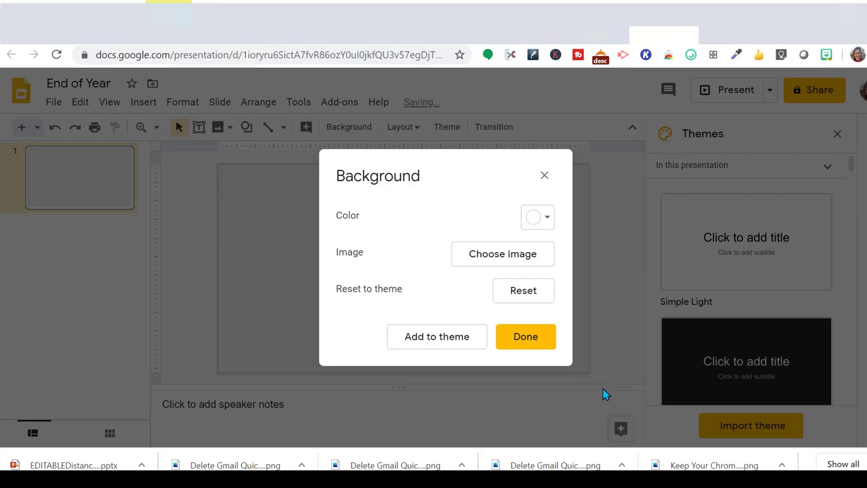
left_click(525, 341)
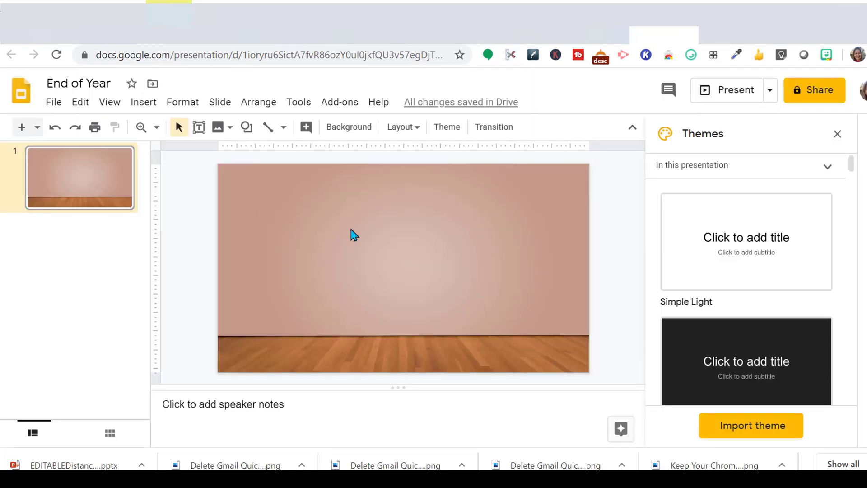
Draw a rectangle covering the wall area above the wooden floor.
left_click(141, 108)
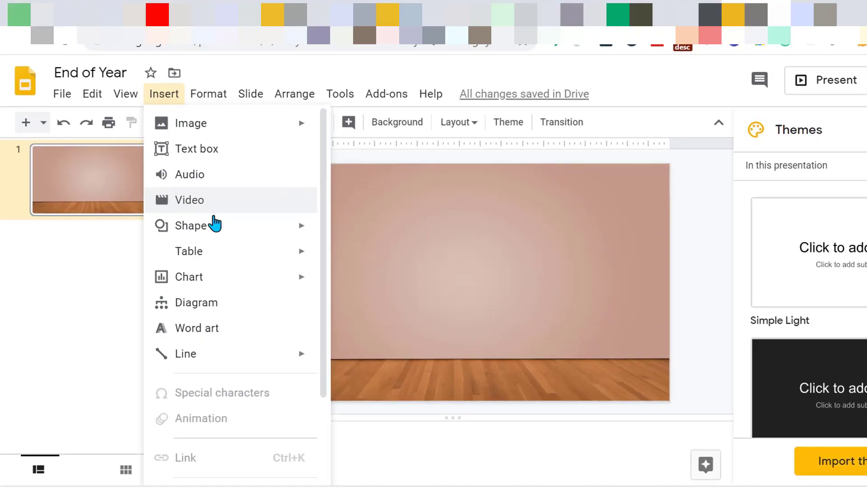
mouse_move(224, 220)
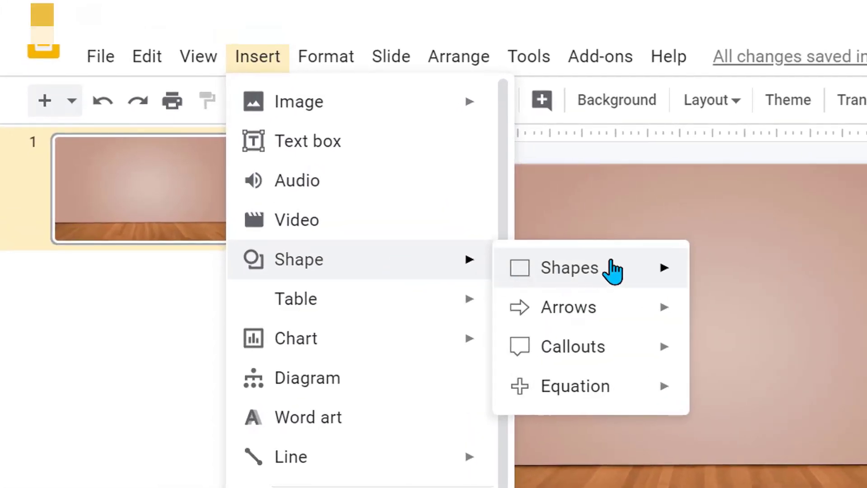
mouse_move(669, 269)
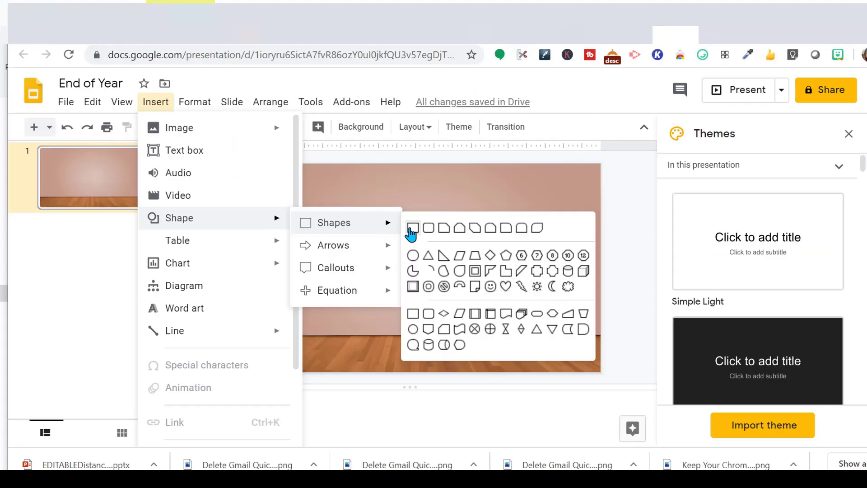
left_click(410, 229)
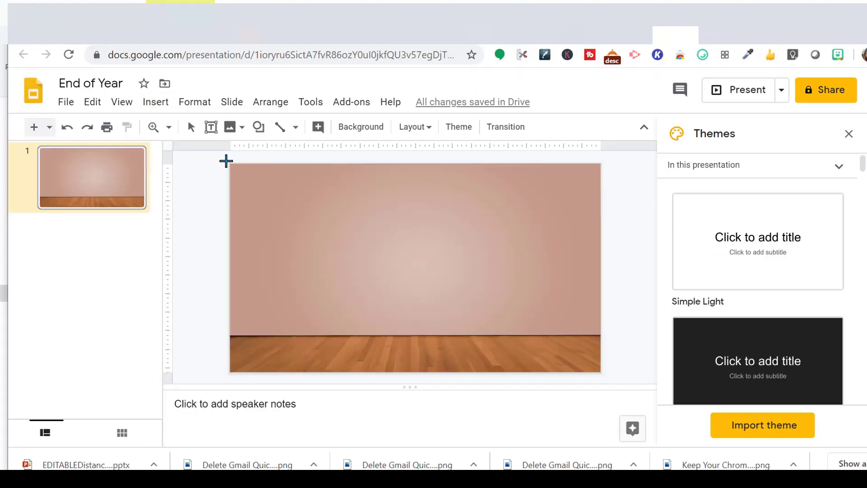
left_click_drag(226, 162, 601, 337)
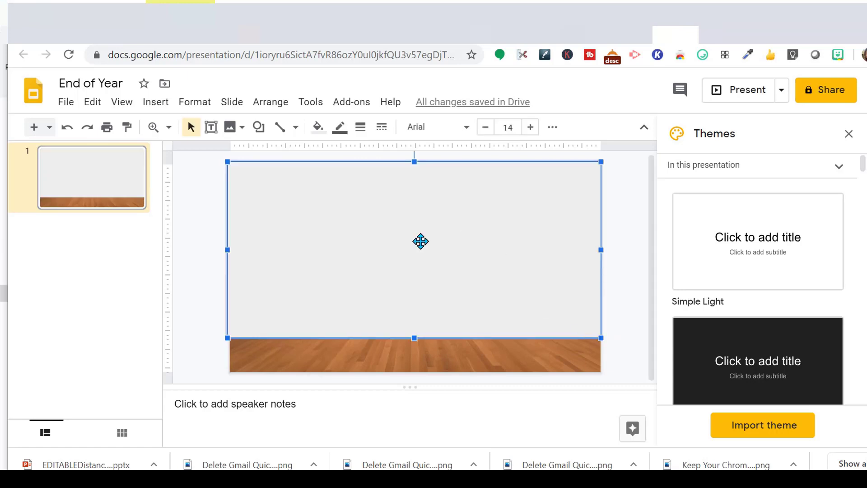
Fill the rectangle with a soft light blue and deselect it.
left_click(319, 127)
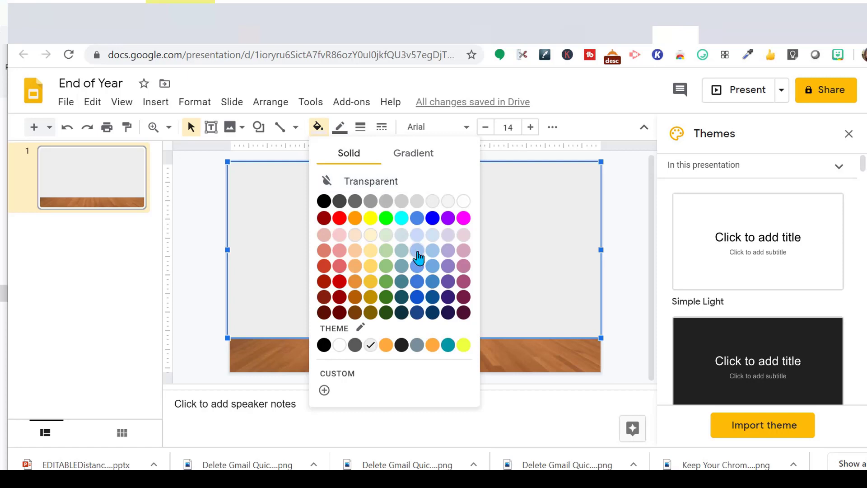
left_click(417, 251)
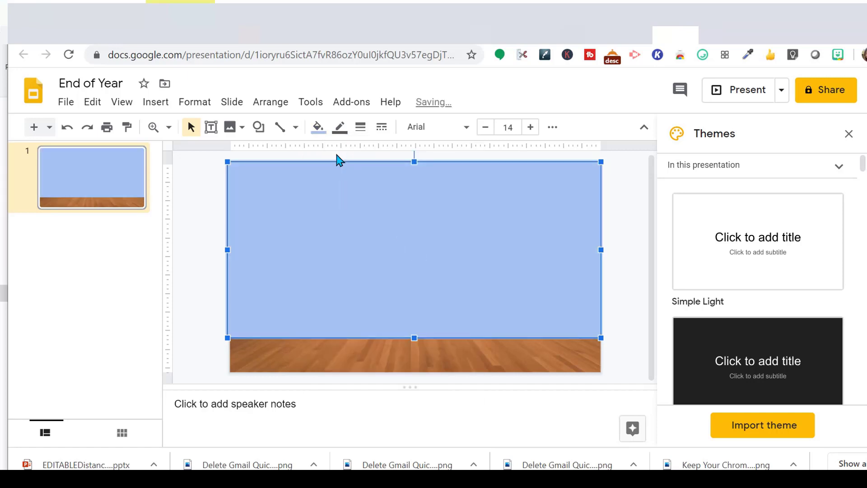
left_click(317, 128)
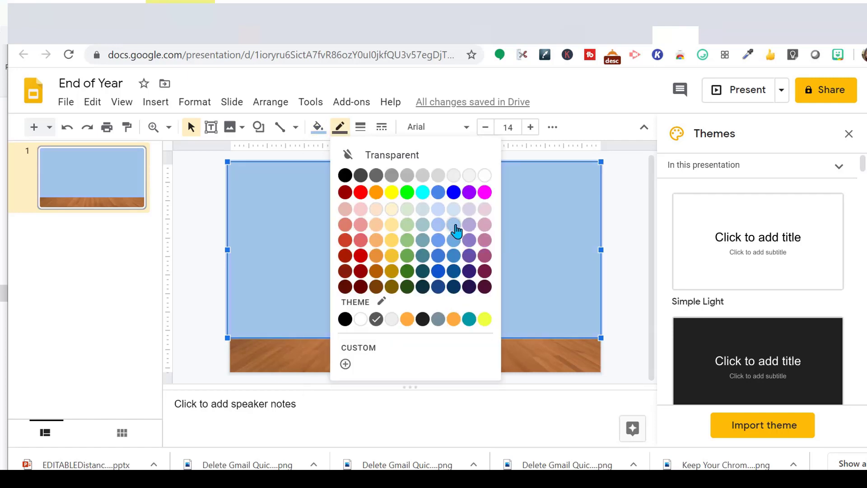
left_click(454, 225)
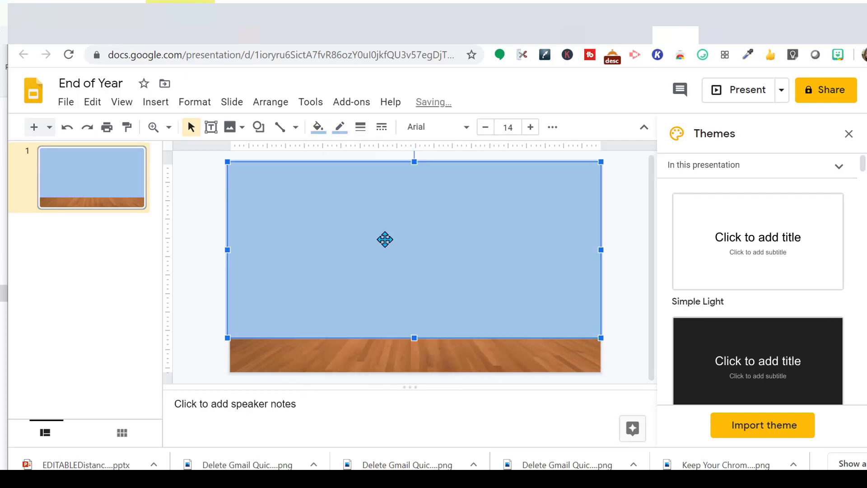
left_click(187, 244)
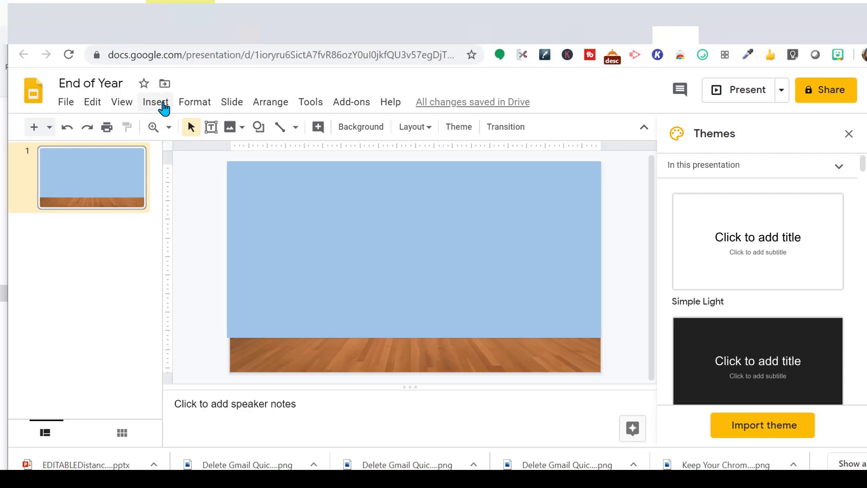
Insert the white open window from a 'transparent window' search, shrink it, and move it upper right.
left_click(164, 103)
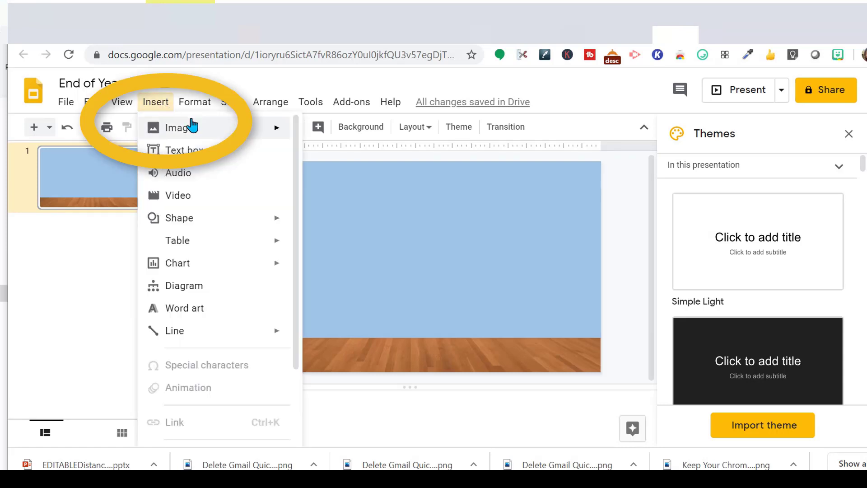
mouse_move(205, 128)
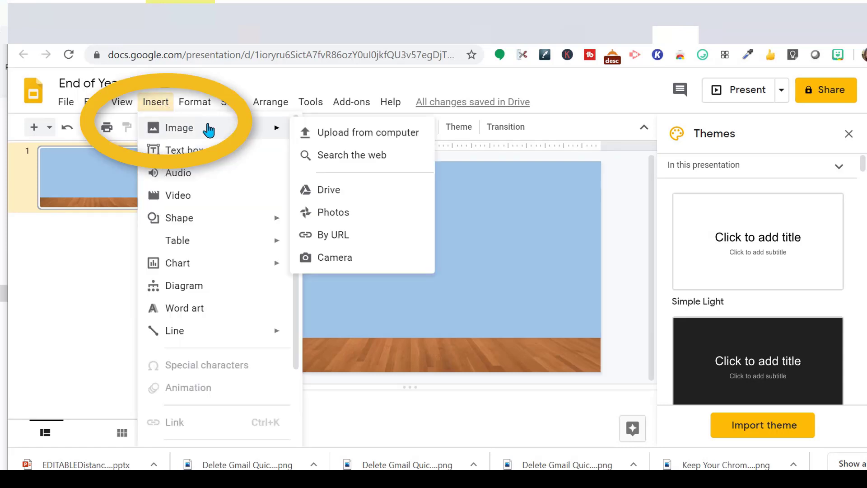
left_click(350, 159)
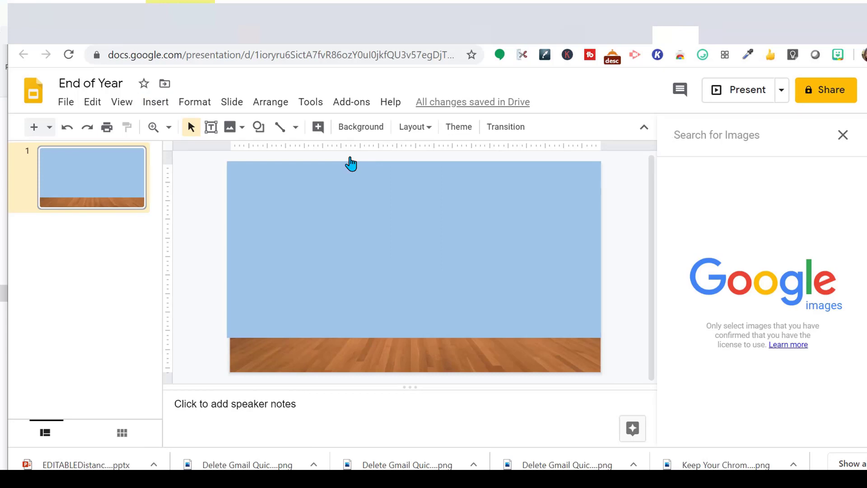
type("transpare")
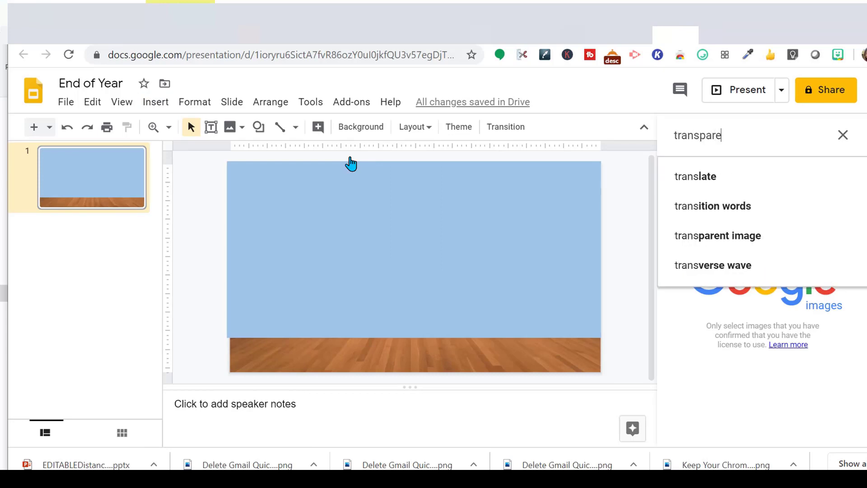
type("nt window")
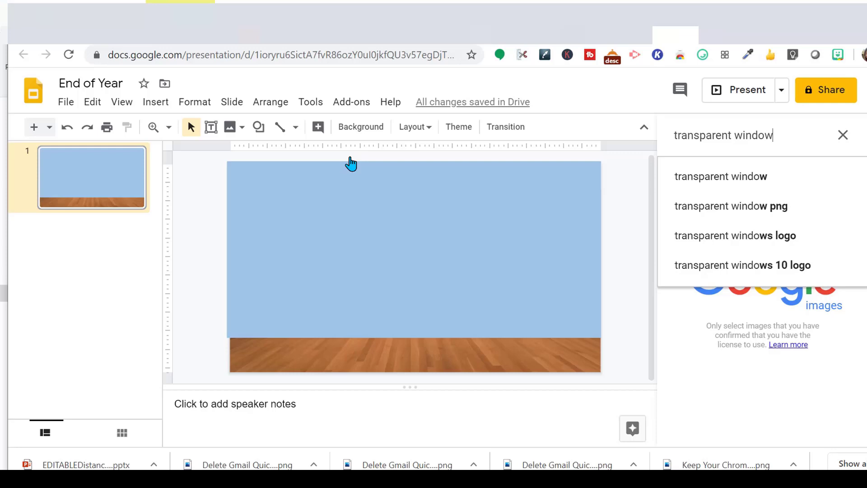
key("Return")
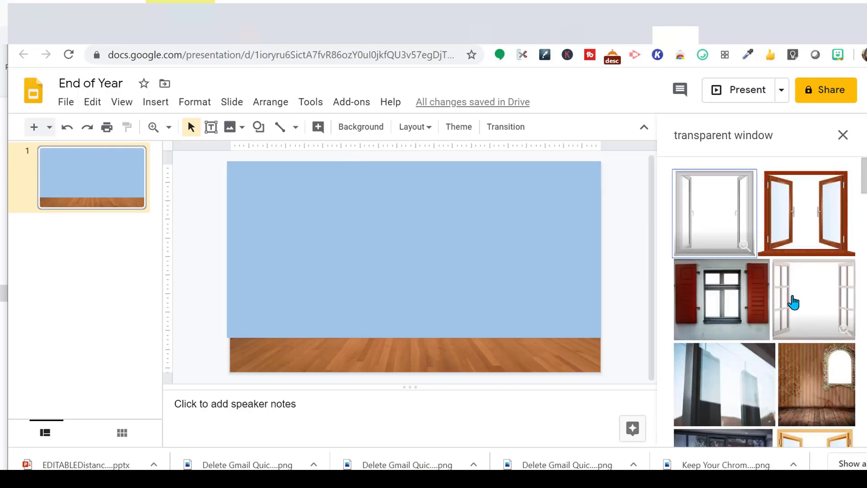
left_click(794, 301)
left_click(830, 430)
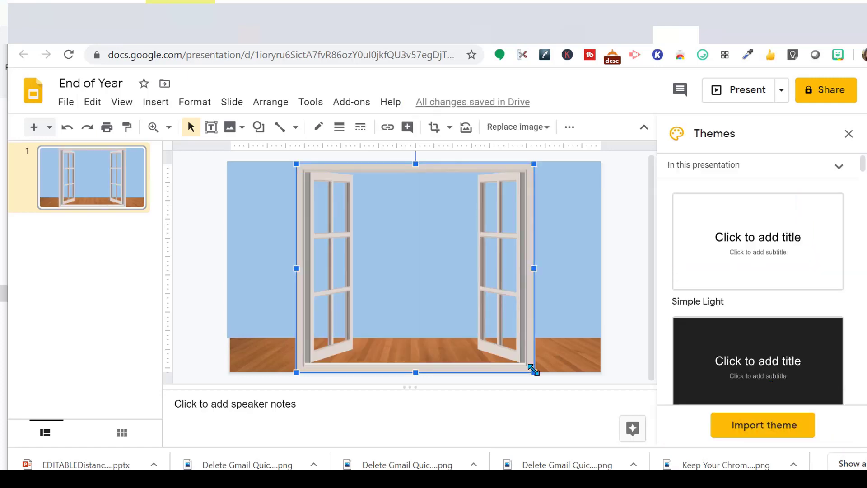
left_click_drag(512, 351, 404, 260)
left_click_drag(368, 209, 543, 224)
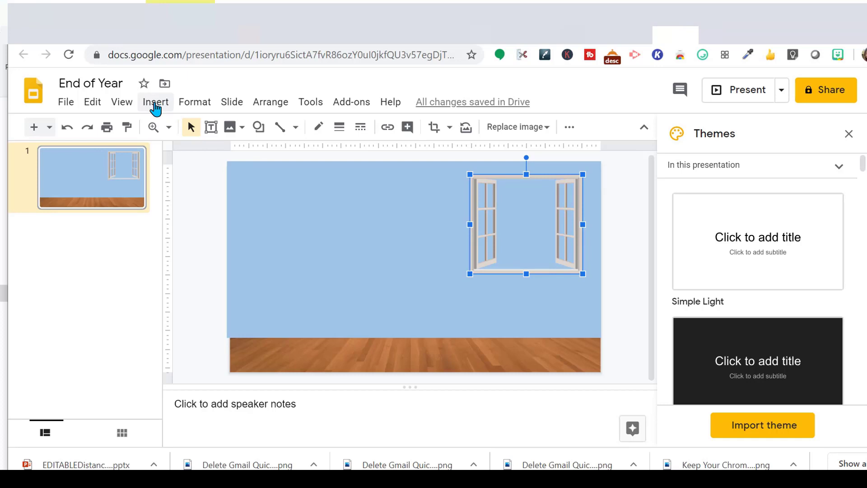
Insert the palm-tree beach photo from a 'transparent beach' image search.
left_click(155, 102)
mouse_move(163, 128)
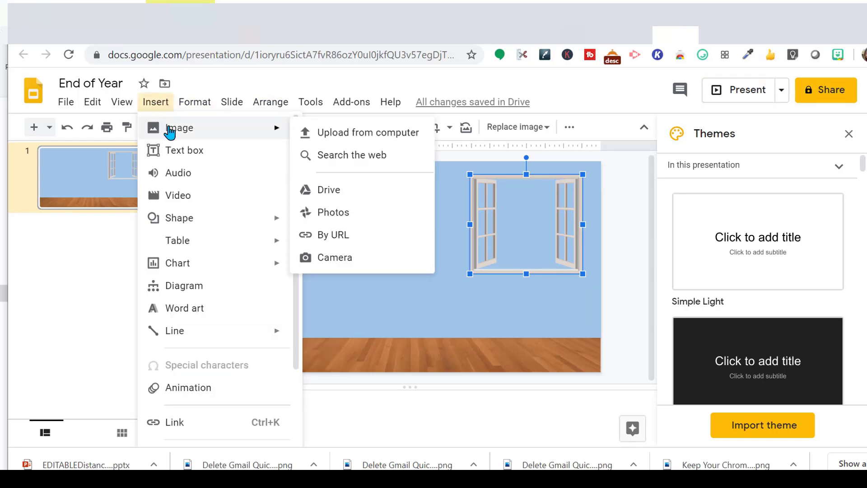
left_click(347, 155)
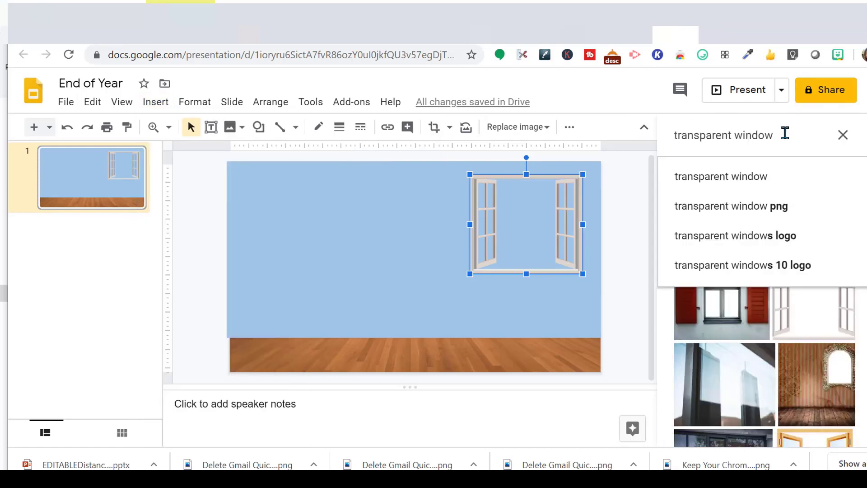
key("BackSpace")
key("BackSpace")
key("BackSpace")
key("BackSpace")
key("BackSpace")
key("BackSpace")
type("bea")
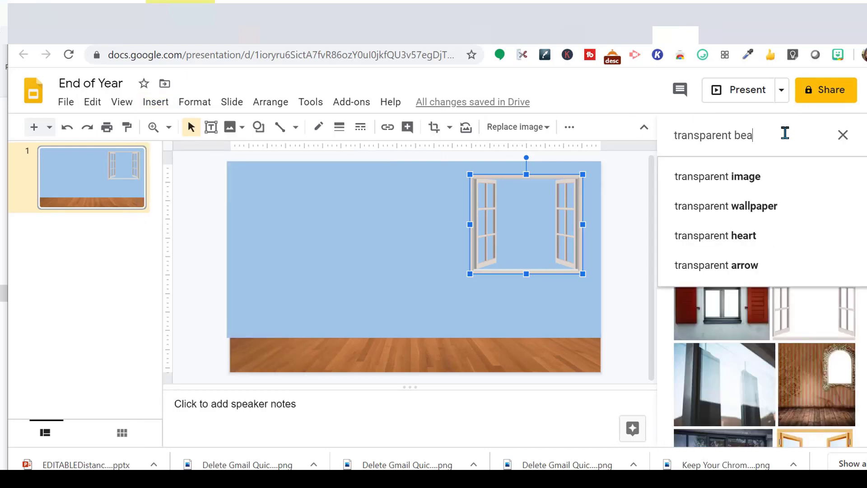
type("ch")
left_click(758, 181)
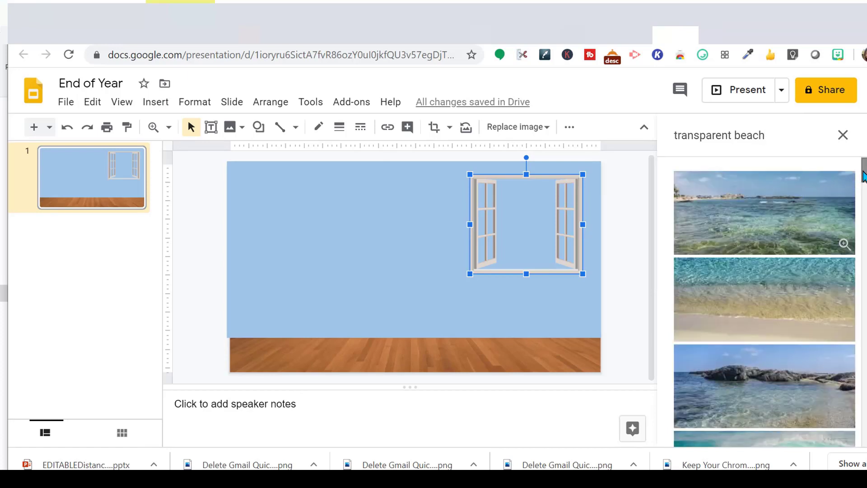
left_click_drag(864, 176, 864, 204)
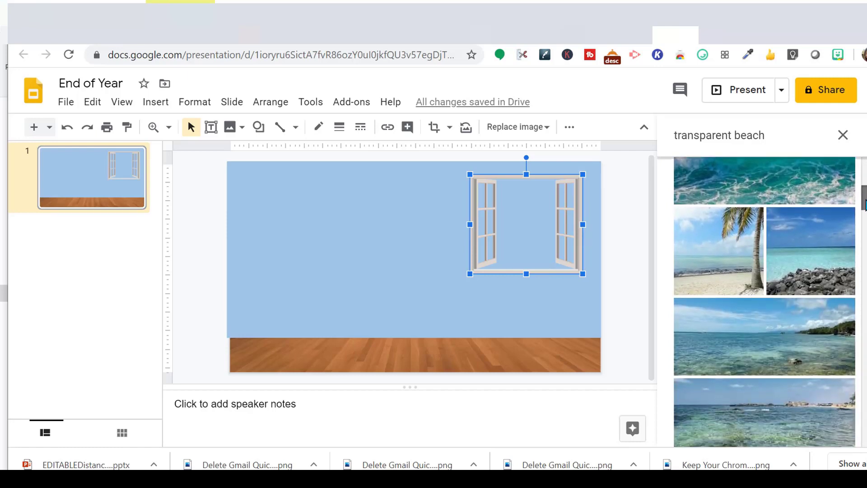
left_click(743, 247)
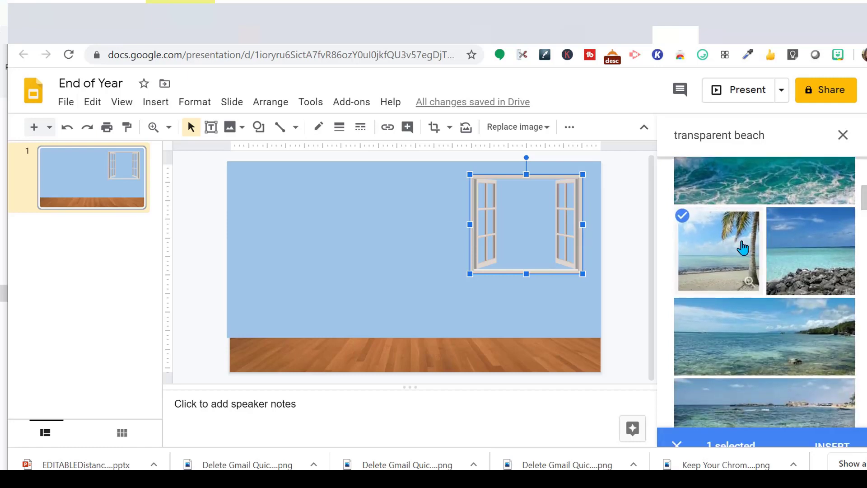
left_click(831, 431)
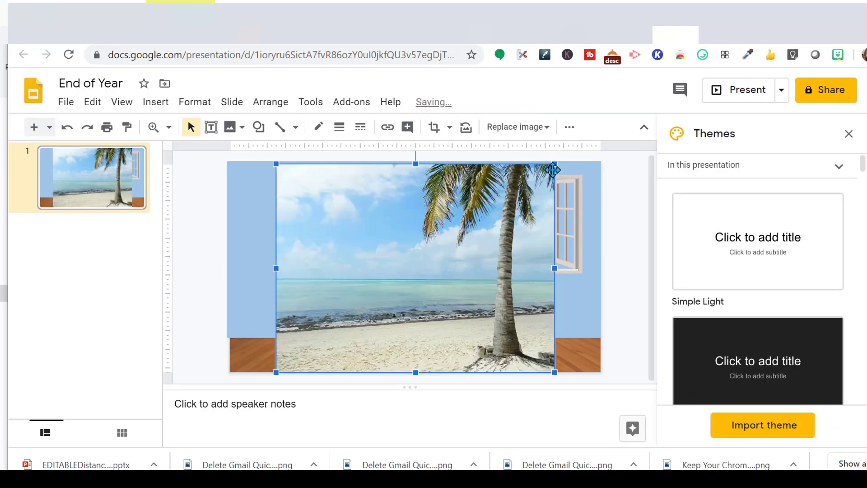
Shrink the beach photo and position it over the window.
left_click_drag(555, 165, 411, 279)
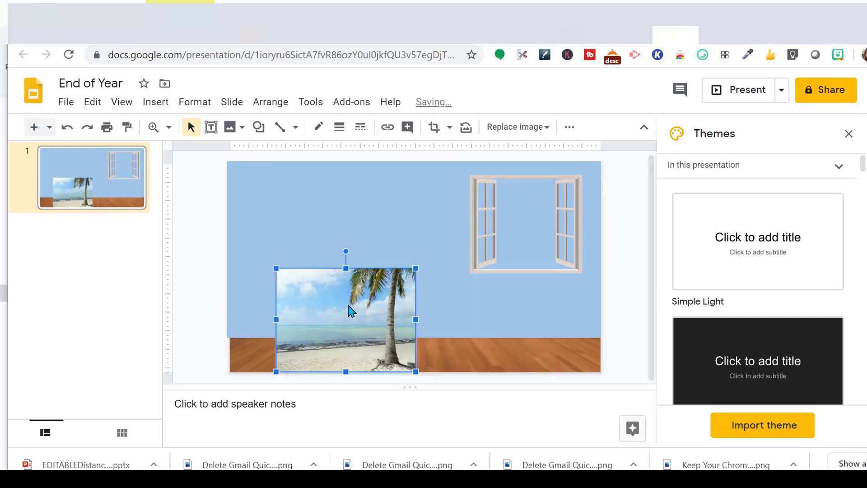
left_click_drag(351, 311, 510, 223)
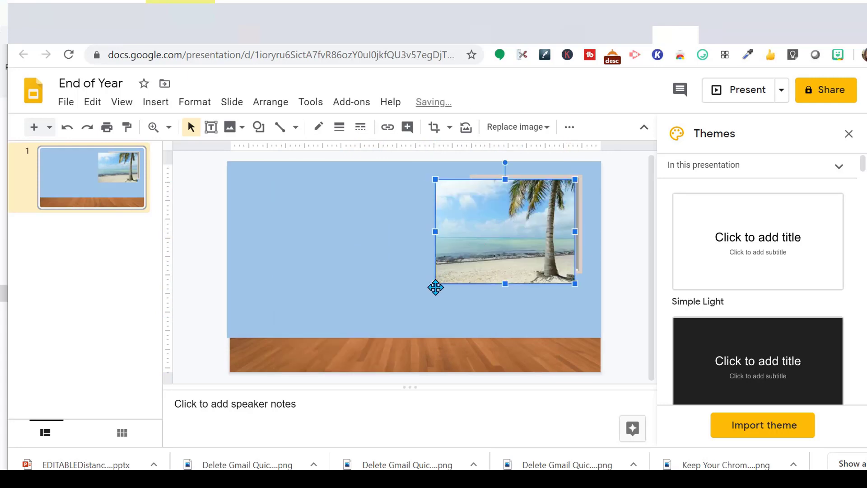
left_click_drag(433, 285, 526, 267)
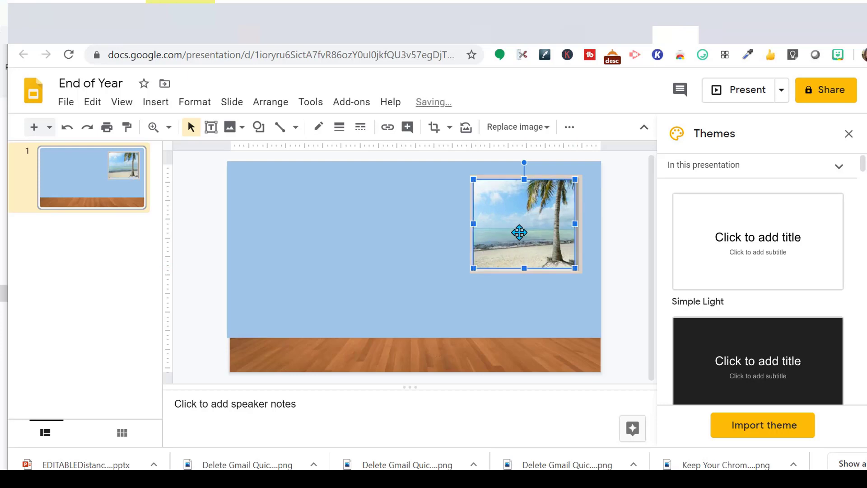
left_click_drag(520, 232, 521, 232)
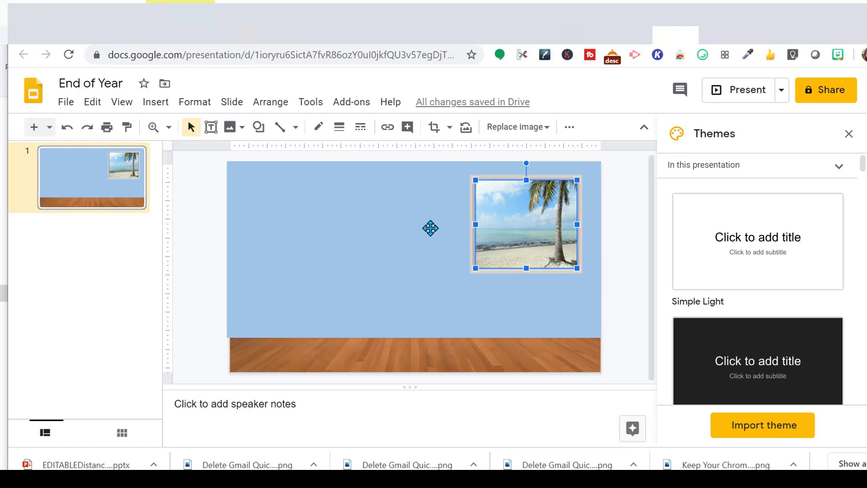
Send the beach photo backward so it sits behind the window frame.
left_click(272, 103)
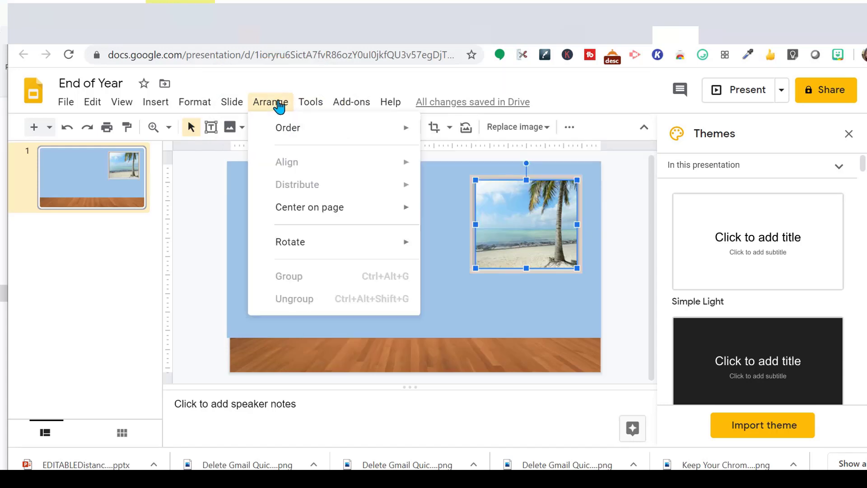
mouse_move(283, 131)
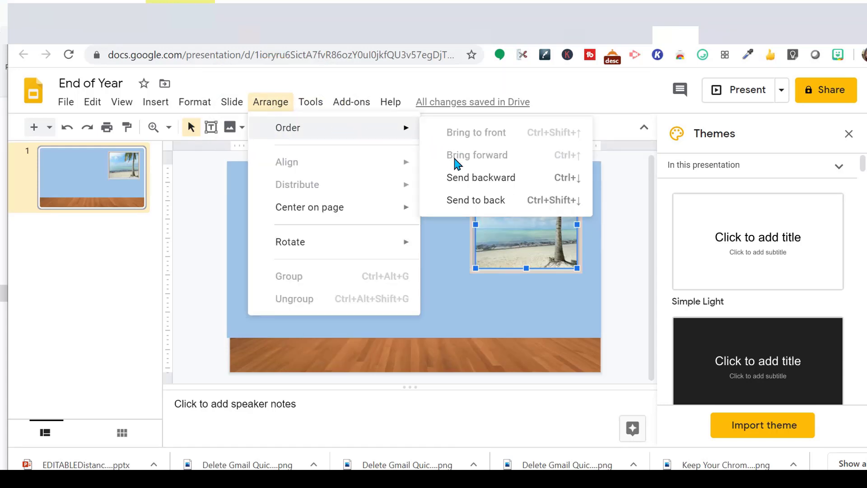
left_click(460, 181)
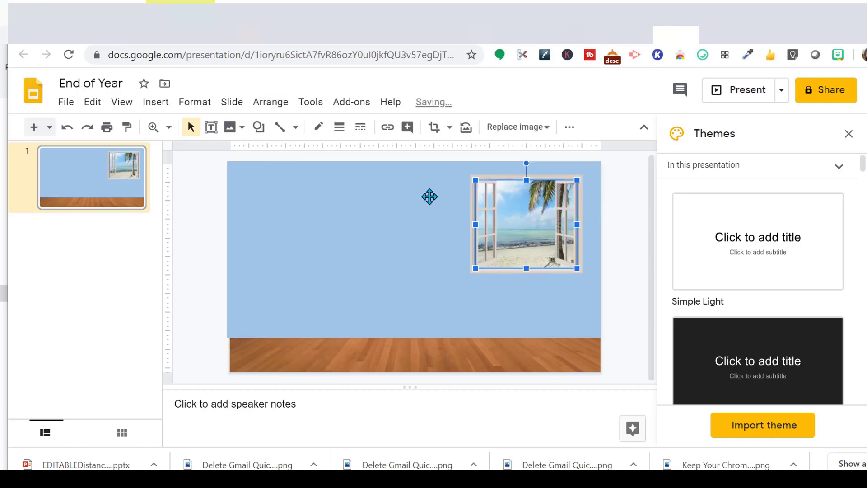
left_click(409, 210)
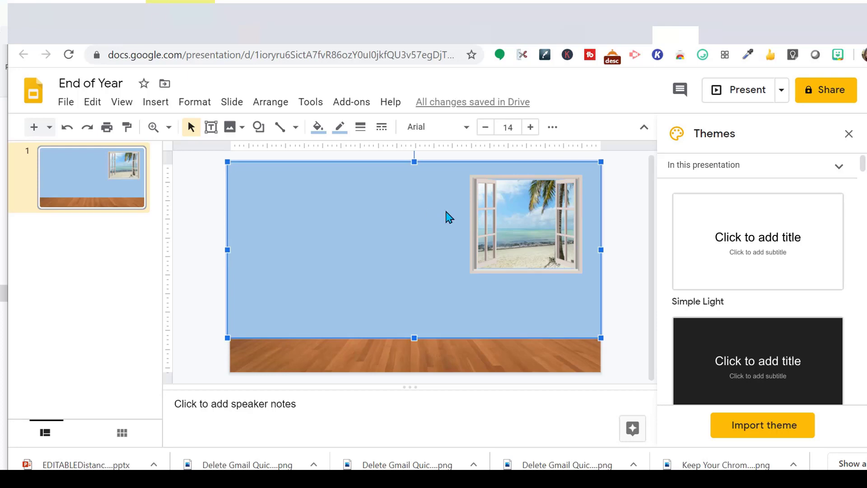
Realign the window frame over the beach photo and stretch the photo taller.
left_click(525, 230)
left_click_drag(524, 232, 527, 245)
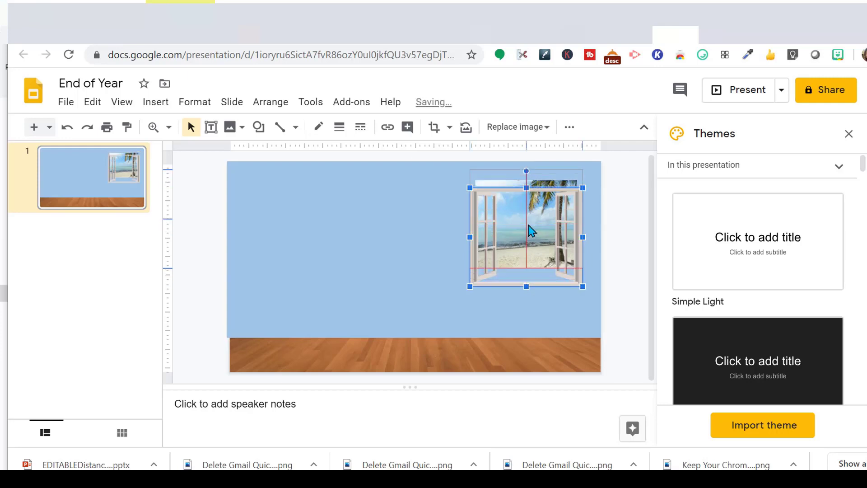
left_click_drag(529, 228, 431, 240)
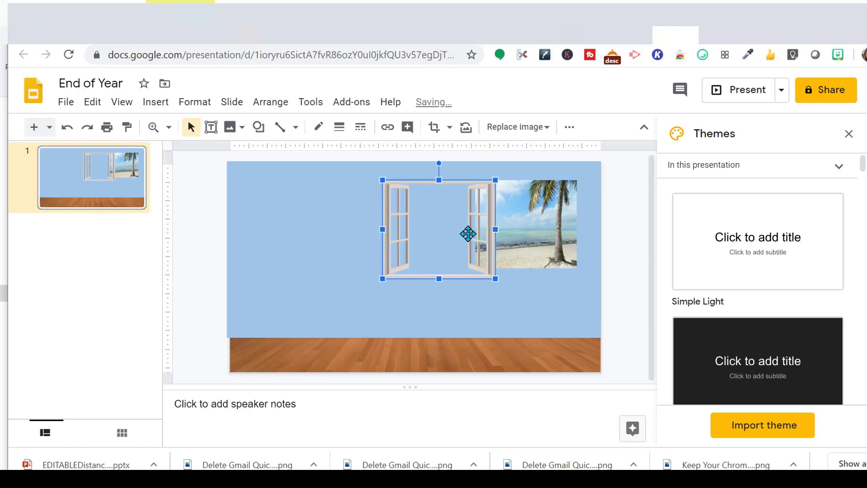
left_click(554, 247)
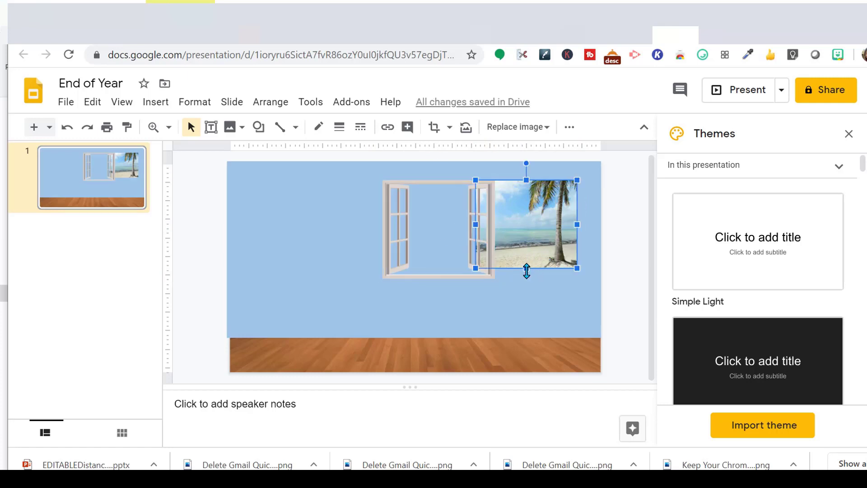
left_click_drag(527, 272, 527, 303)
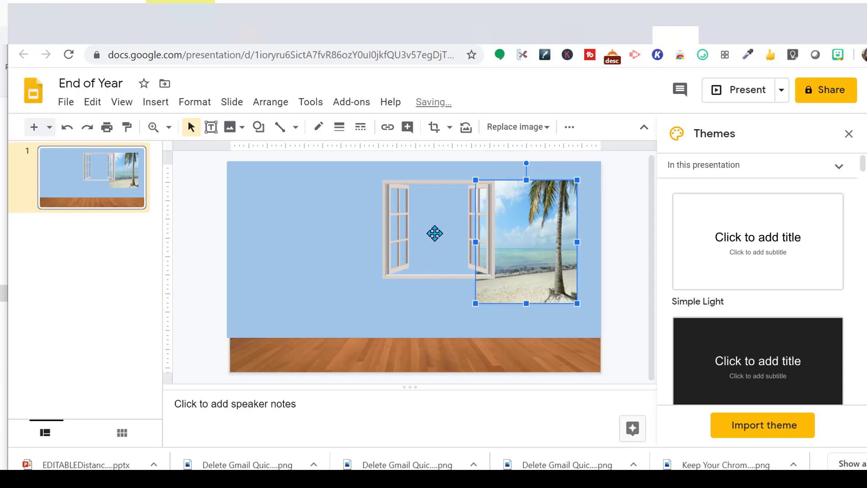
left_click_drag(435, 233, 517, 236)
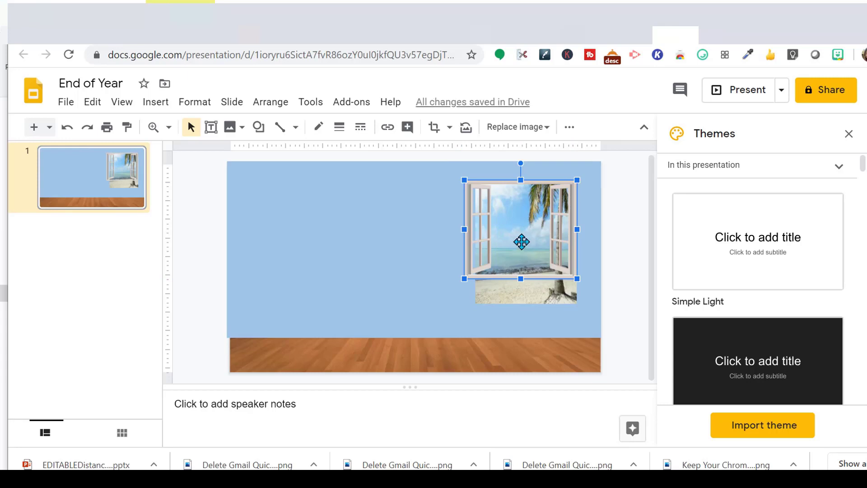
left_click_drag(522, 245, 423, 256)
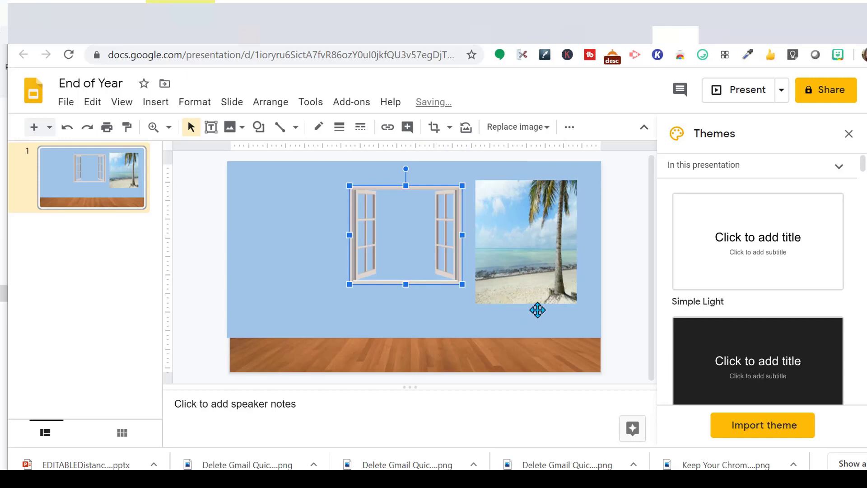
left_click(534, 294)
key("ctrl+z")
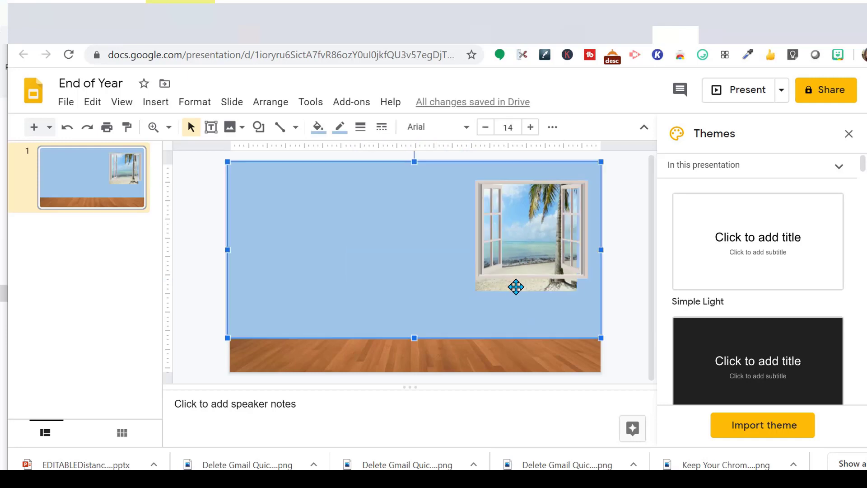
Crop the bottom of the beach photo to the window frame's lower edge.
double_click(527, 287)
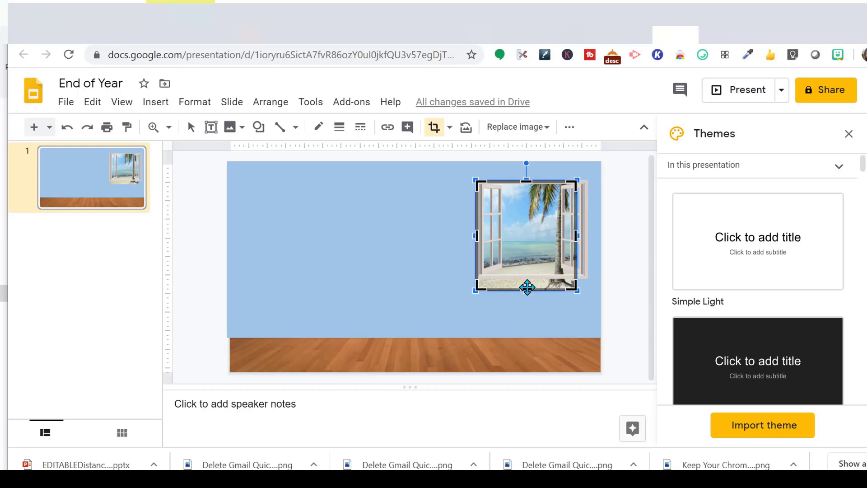
left_click_drag(527, 289, 527, 274)
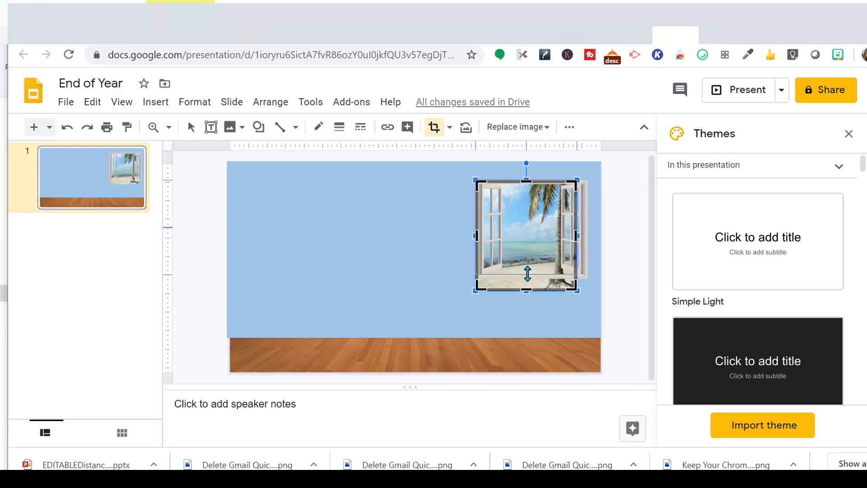
left_click(384, 278)
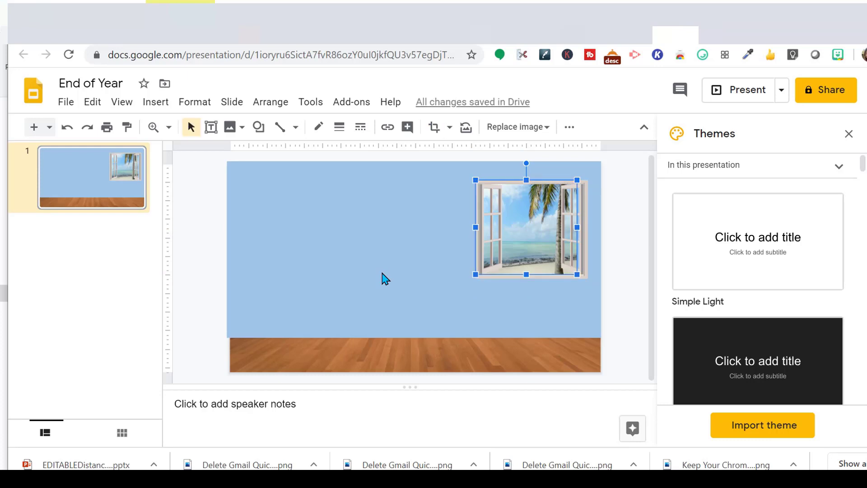
left_click(382, 273)
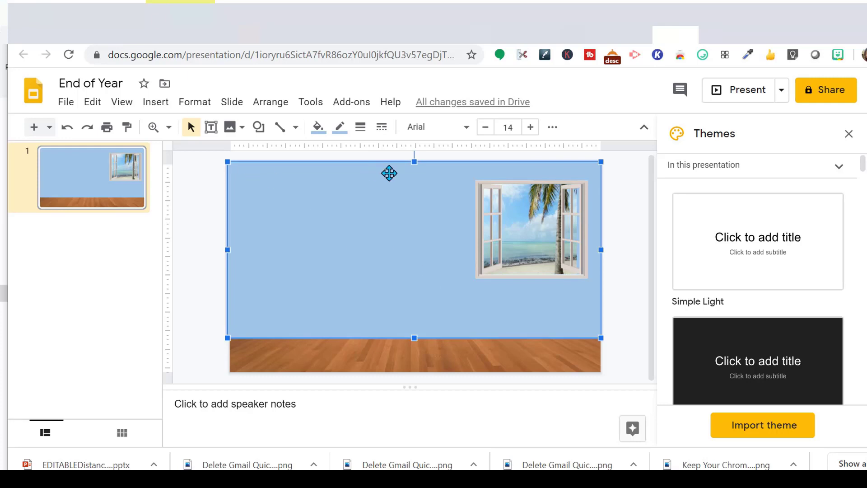
Insert the black leather chair picture from a 'transparent desk chair' web image search.
left_click(156, 103)
mouse_move(187, 129)
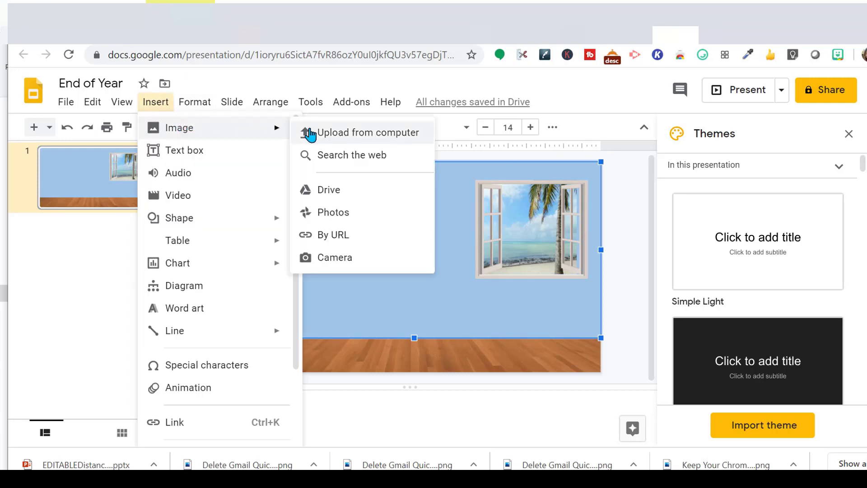
left_click(325, 155)
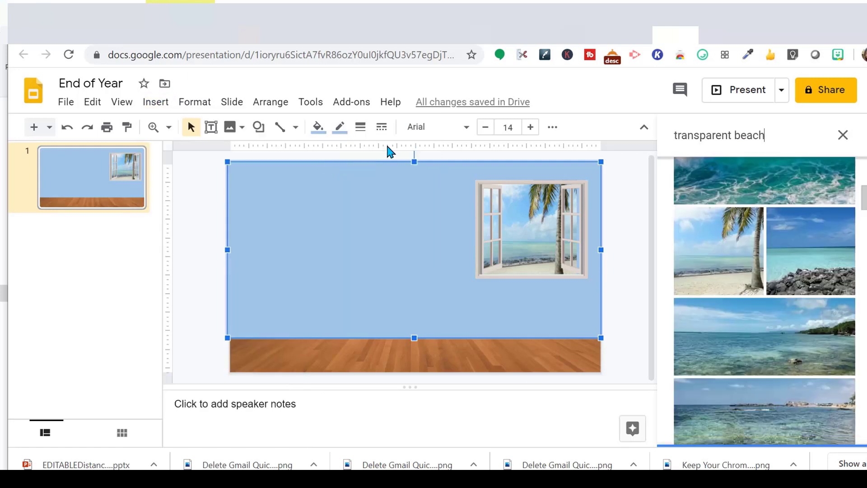
left_click(789, 134)
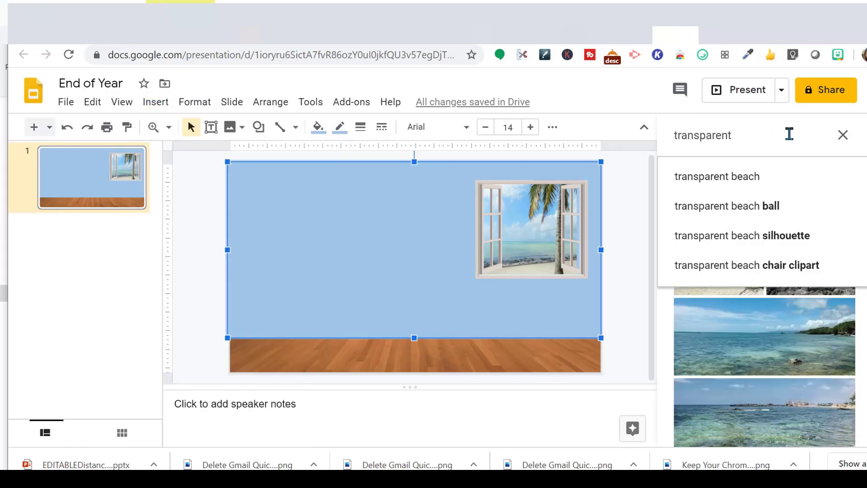
type("desk")
type("chair")
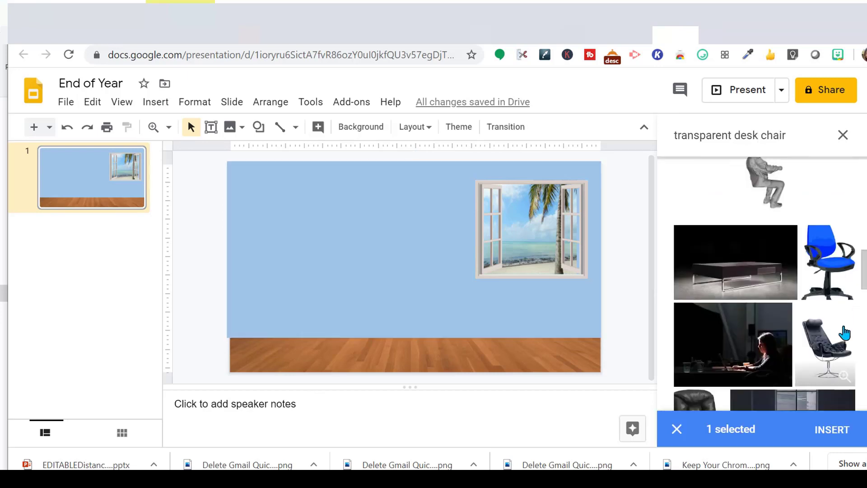
left_click(824, 362)
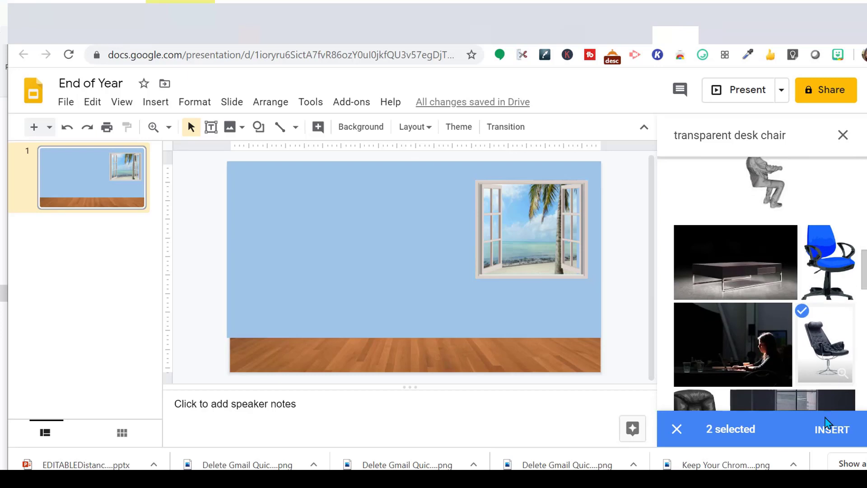
left_click(828, 429)
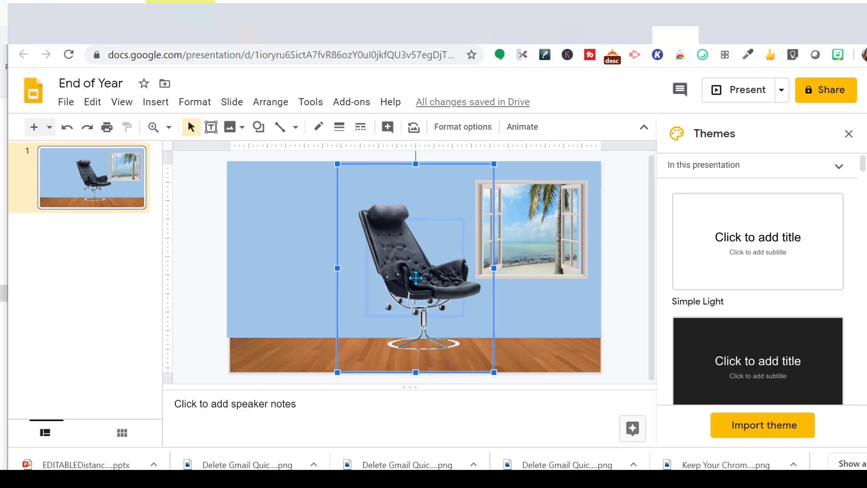
Flip the chair image horizontally so it faces left.
right_click(415, 277)
mouse_move(451, 276)
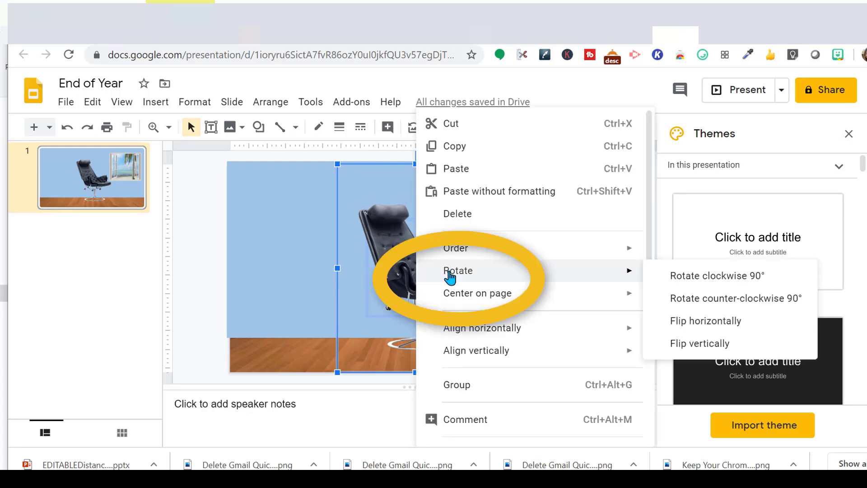
left_click(689, 322)
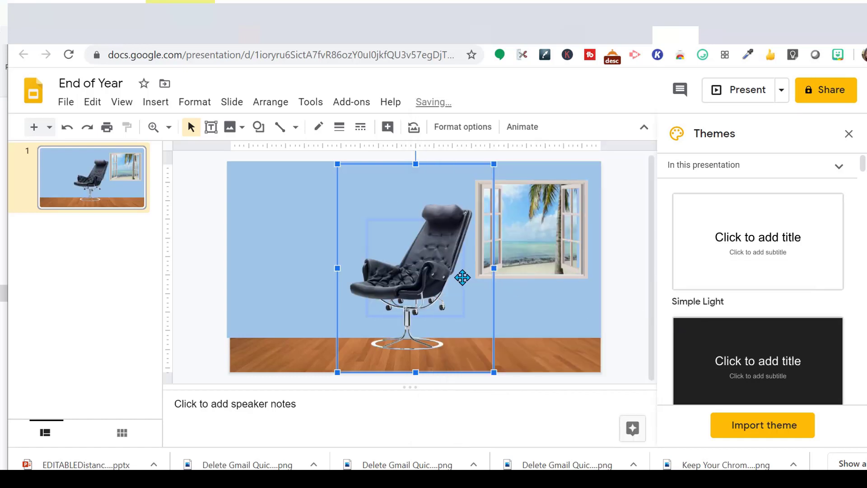
Try the Light 6 recolor on the chair, revert to No recolor, then shrink it.
right_click(435, 272)
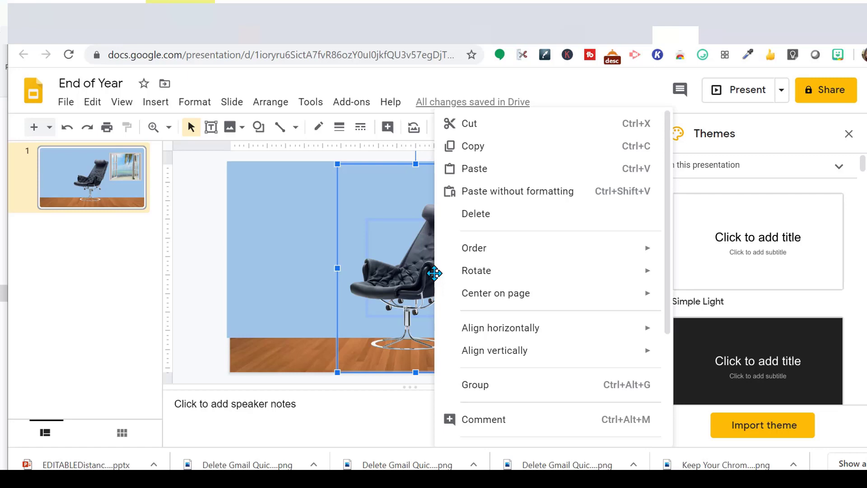
mouse_move(452, 339)
scroll(452, 346, "down", 3)
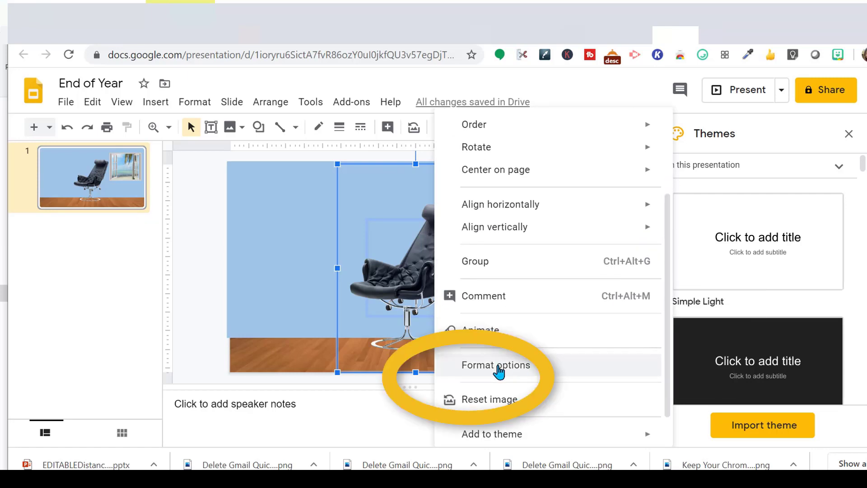
left_click(496, 364)
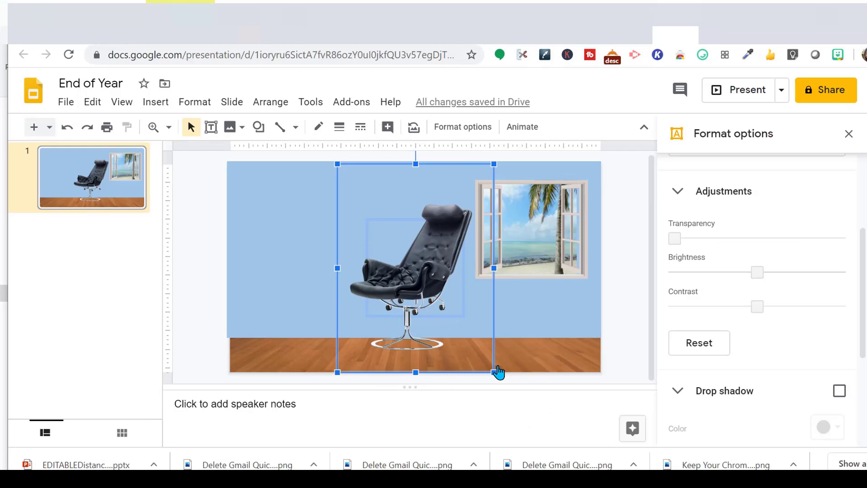
left_click_drag(863, 283, 860, 208)
left_click(833, 287)
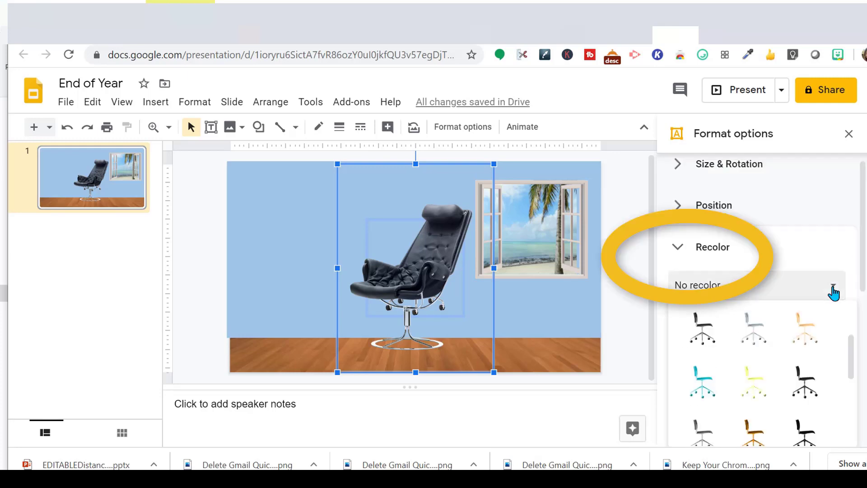
left_click(805, 325)
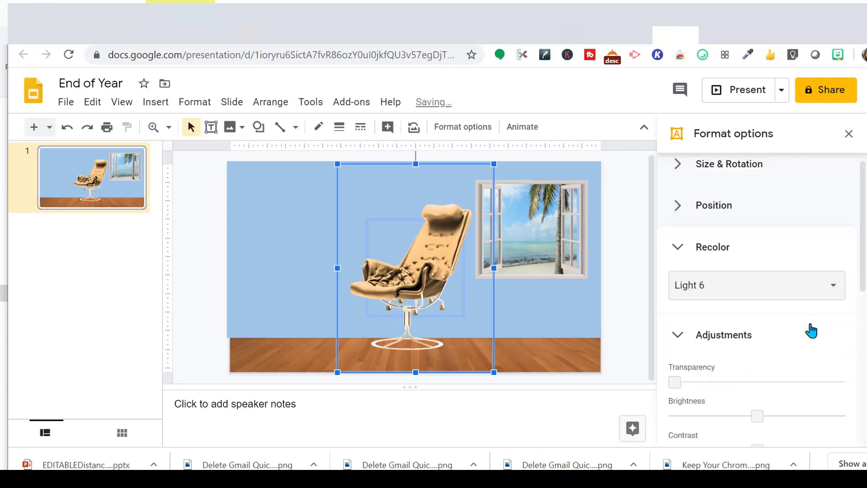
left_click(835, 292)
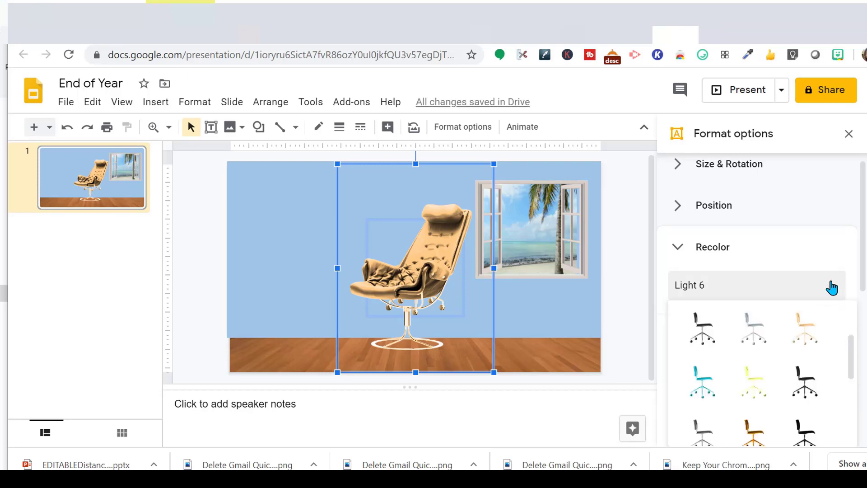
left_click(833, 287)
left_click(835, 297)
left_click_drag(854, 356, 852, 320)
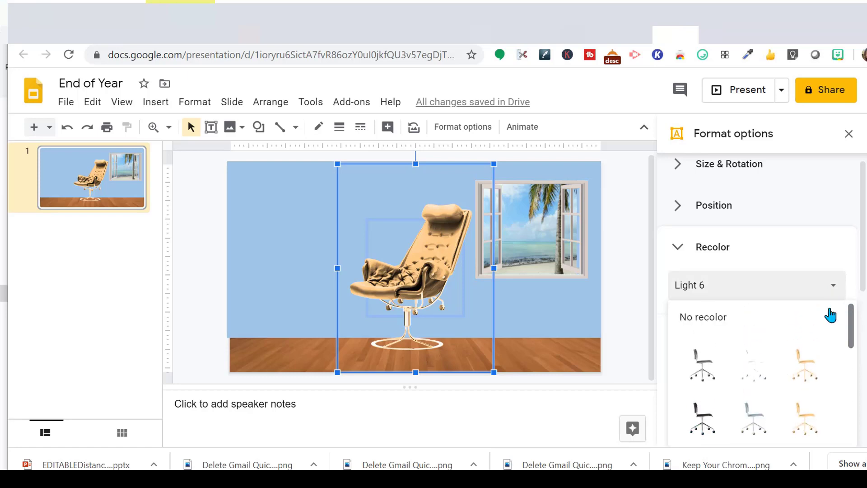
left_click(761, 315)
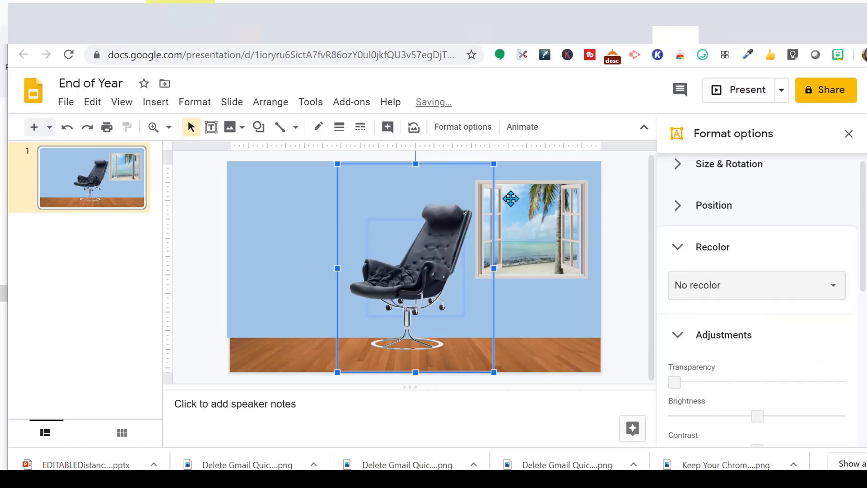
left_click_drag(494, 164, 443, 249)
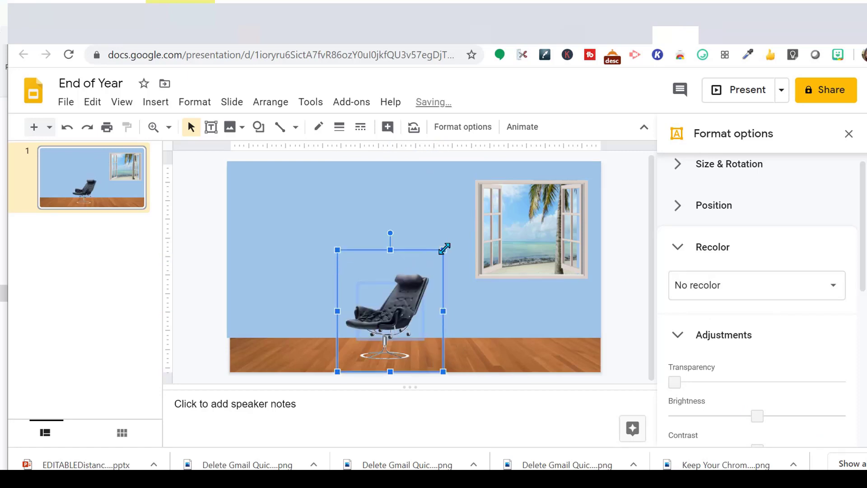
Undo the last change and lower the chair onto the wooden floor beneath the window.
key("ctrl+z")
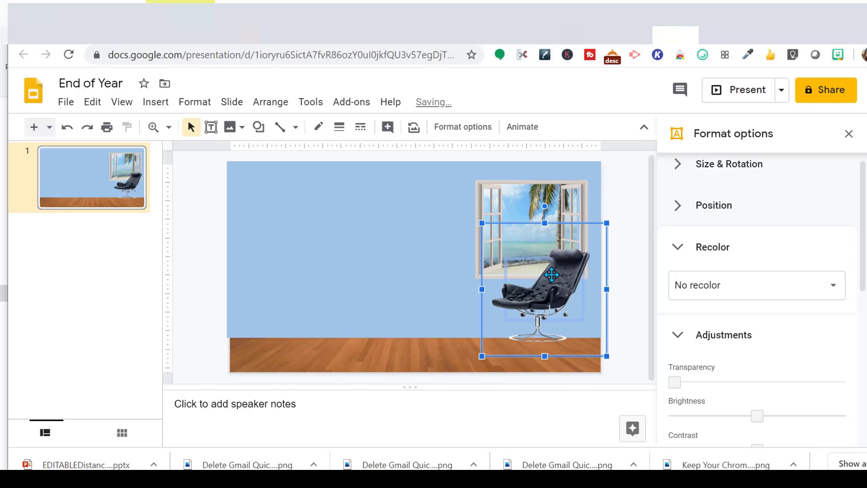
left_click(404, 280)
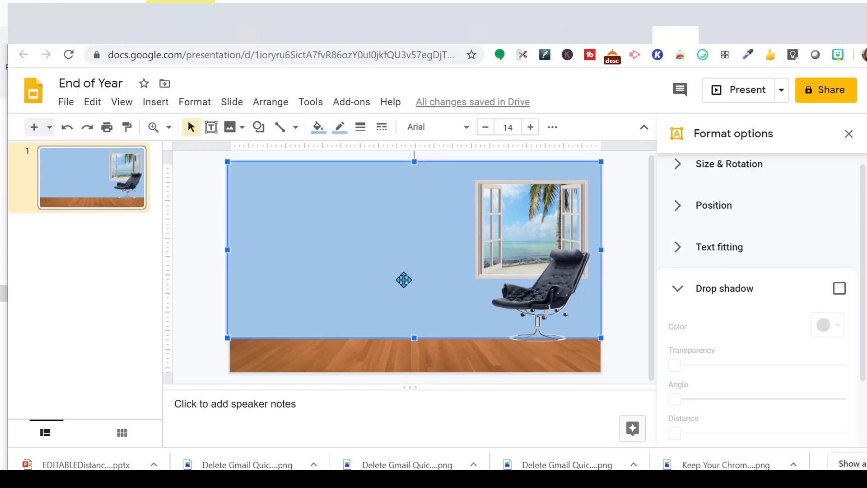
left_click_drag(556, 289, 557, 299)
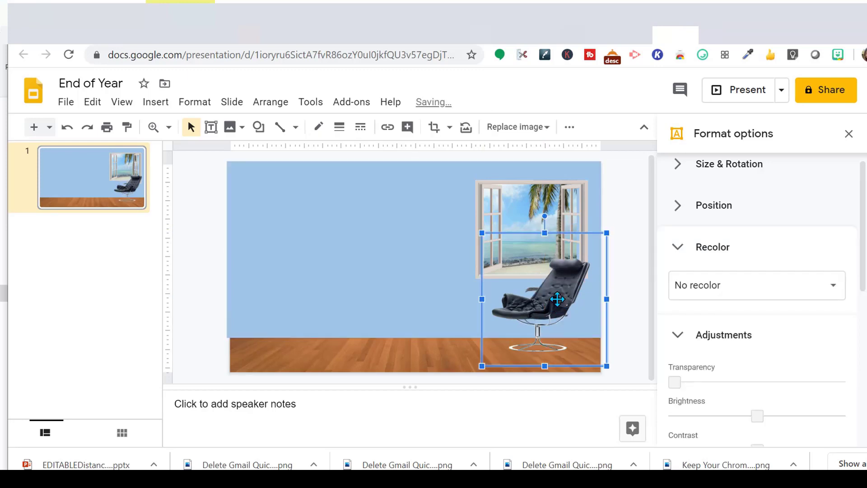
left_click(395, 361)
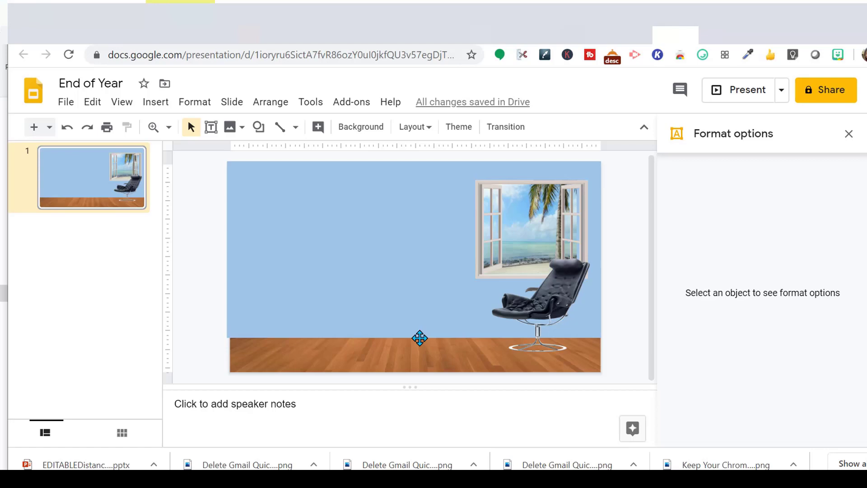
Pick the rectangle tool from the Insert shapes gallery.
left_click(161, 102)
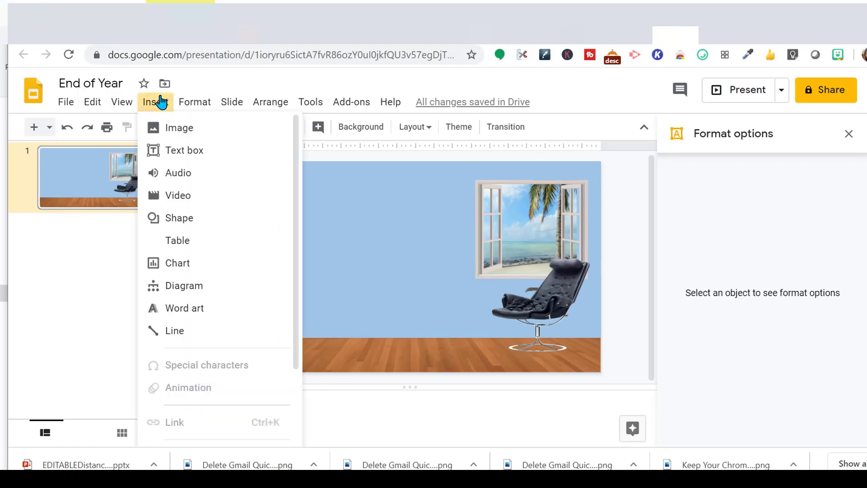
mouse_move(173, 128)
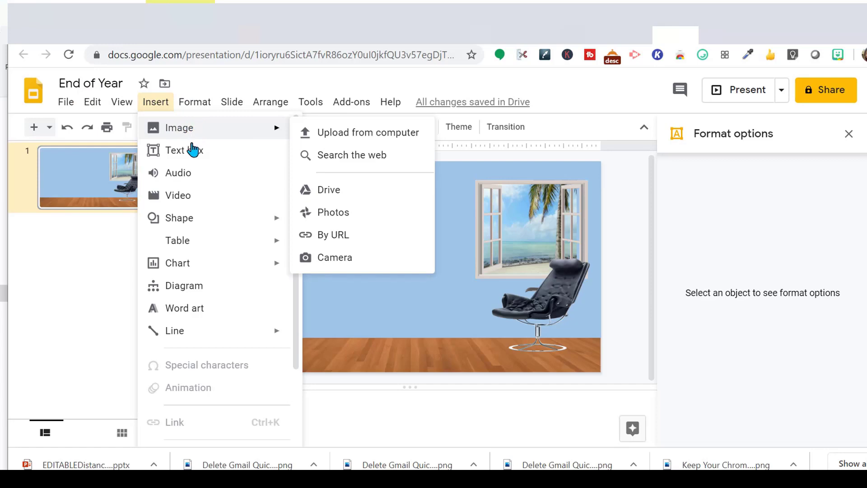
mouse_move(257, 222)
mouse_move(336, 230)
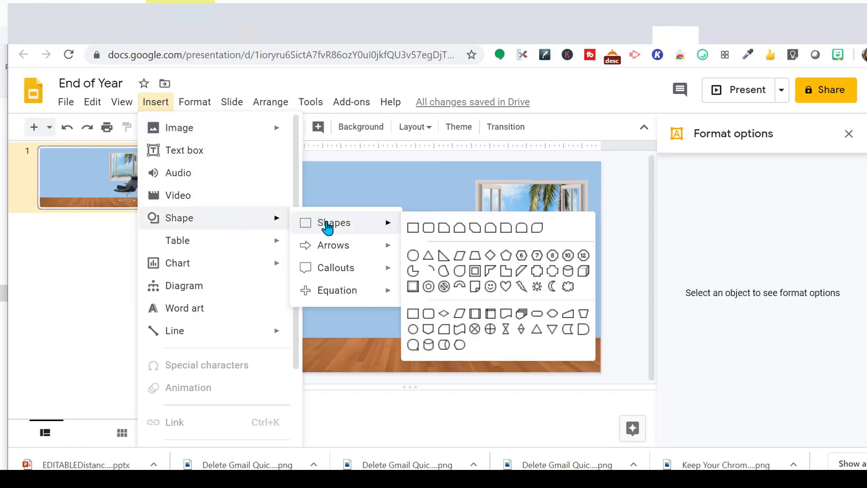
left_click(412, 229)
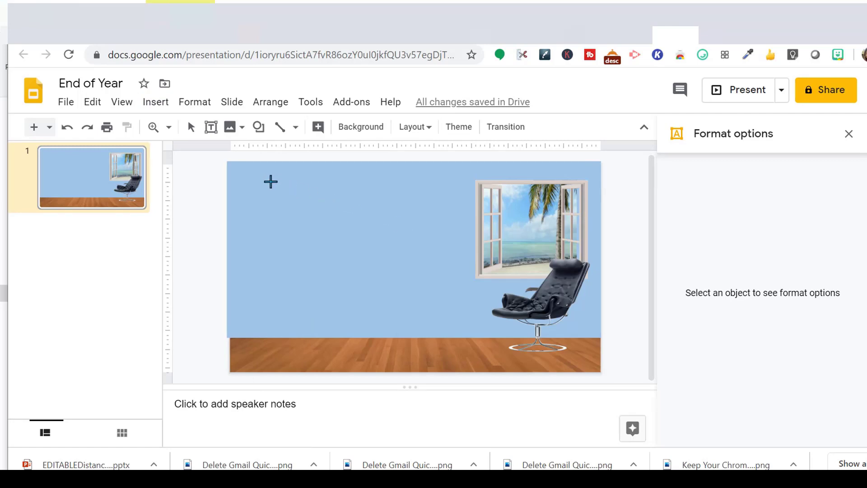
Search web images for 'transparent whiteboard' instead of the desk chair.
left_click(154, 104)
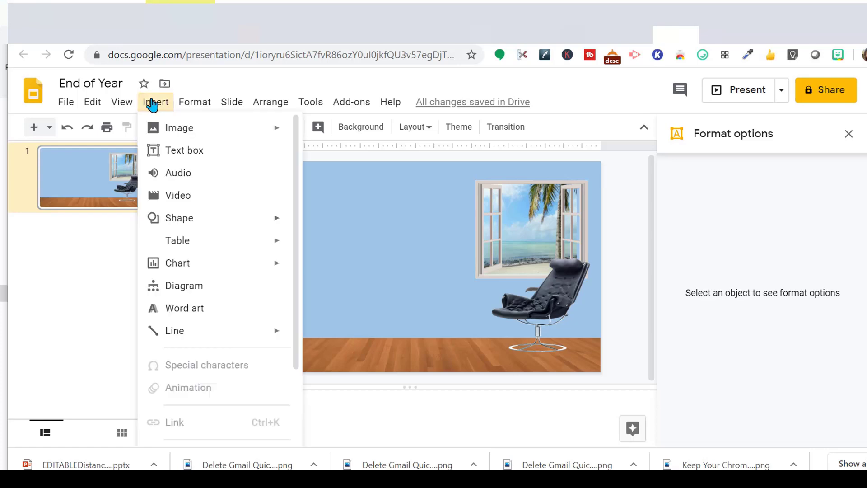
mouse_move(207, 128)
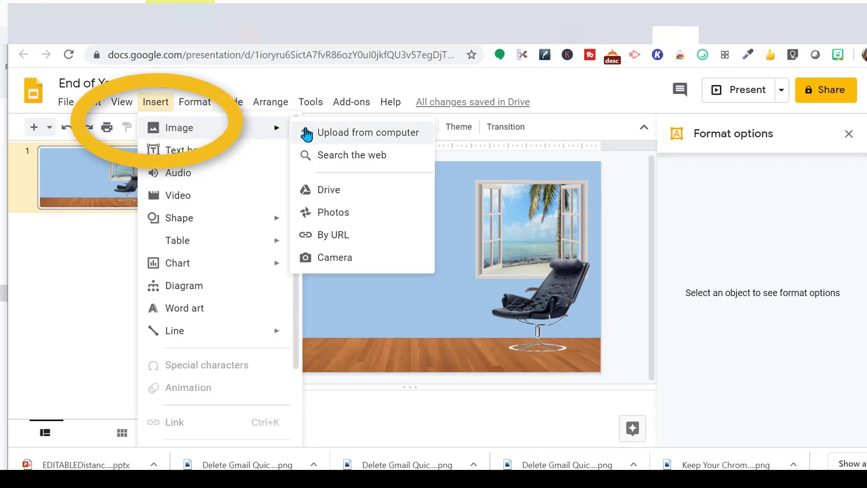
left_click(341, 157)
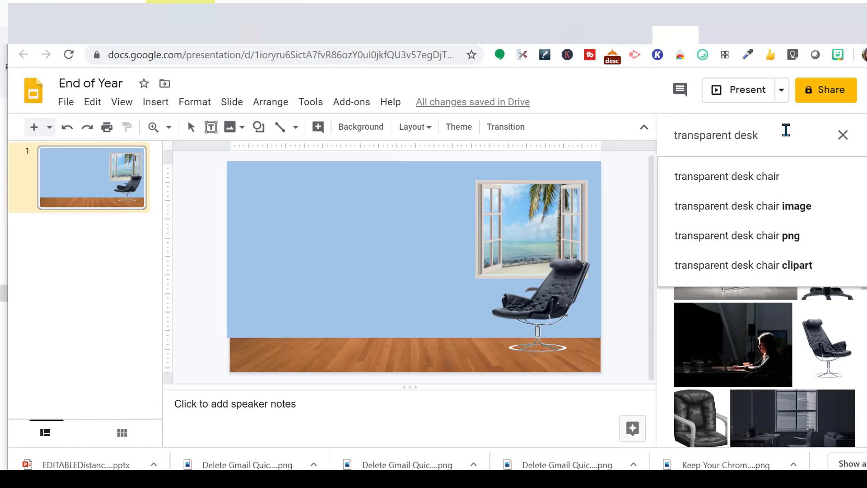
key("BackSpace")
key("BackSpace")
type("whiteboar")
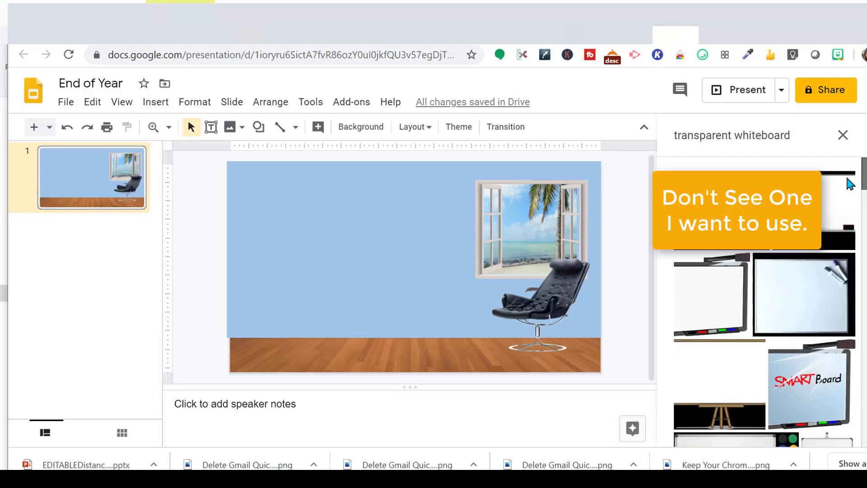
Bring up the basic shapes gallery again to draw a whiteboard.
left_click(155, 101)
mouse_move(232, 216)
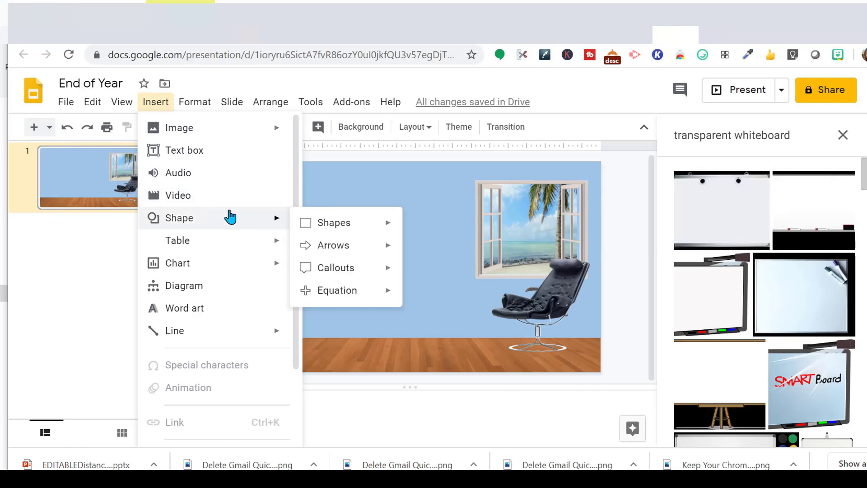
mouse_move(361, 226)
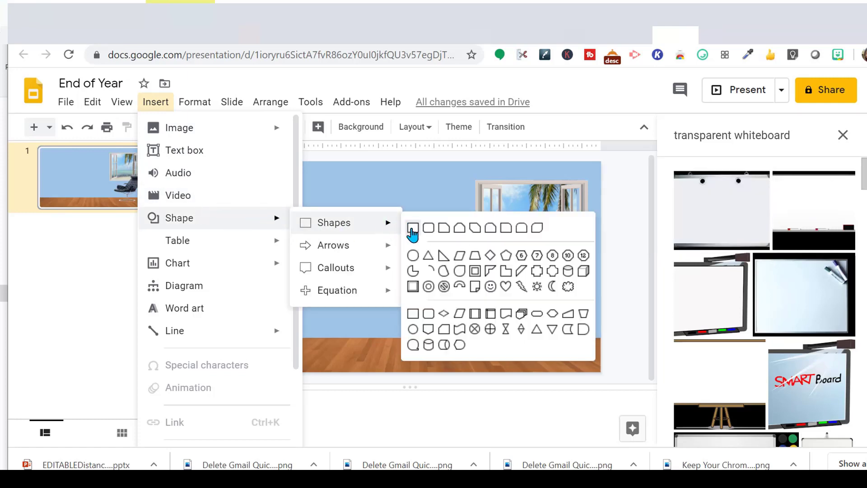
Draw a grey rectangle whiteboard left of the window and give it a black 8px outline.
left_click(412, 229)
left_click_drag(263, 174, 456, 276)
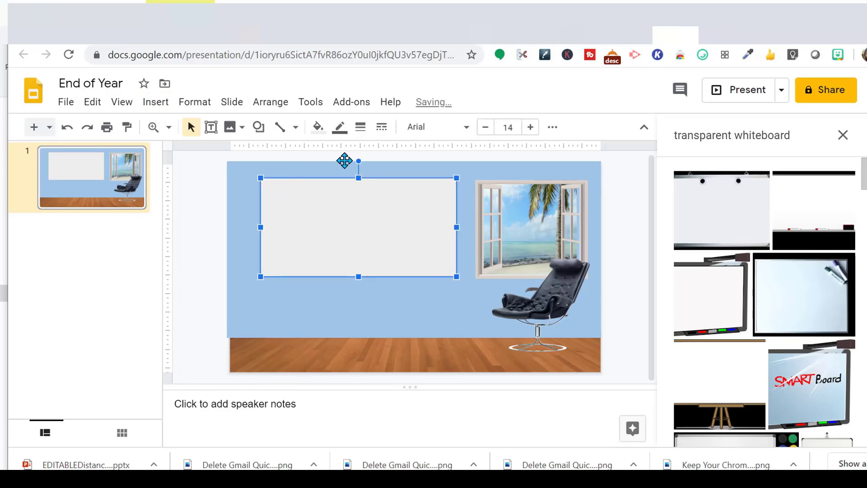
left_click(340, 128)
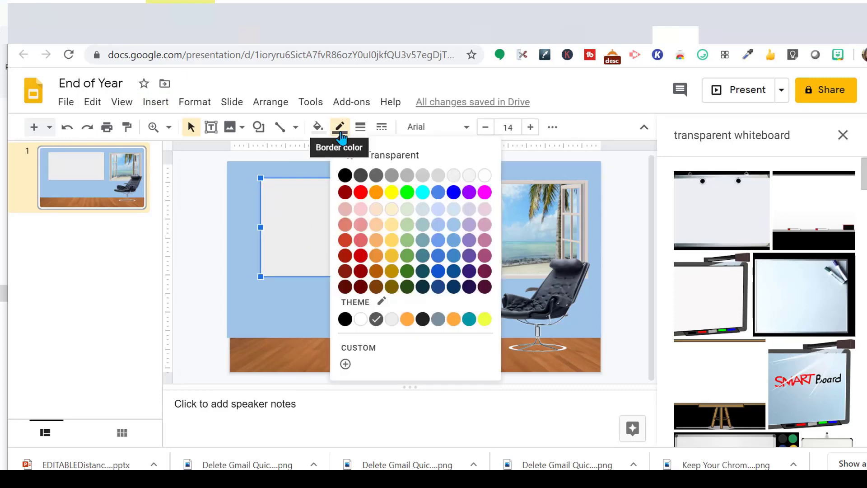
left_click(345, 175)
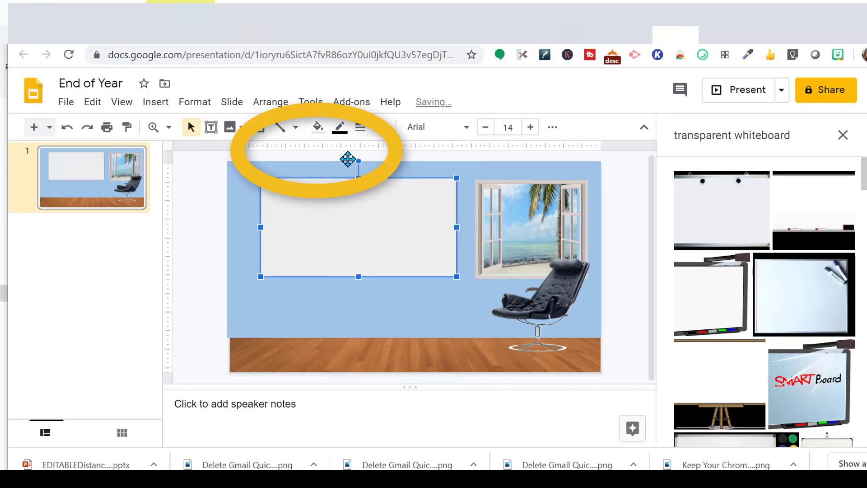
left_click(361, 127)
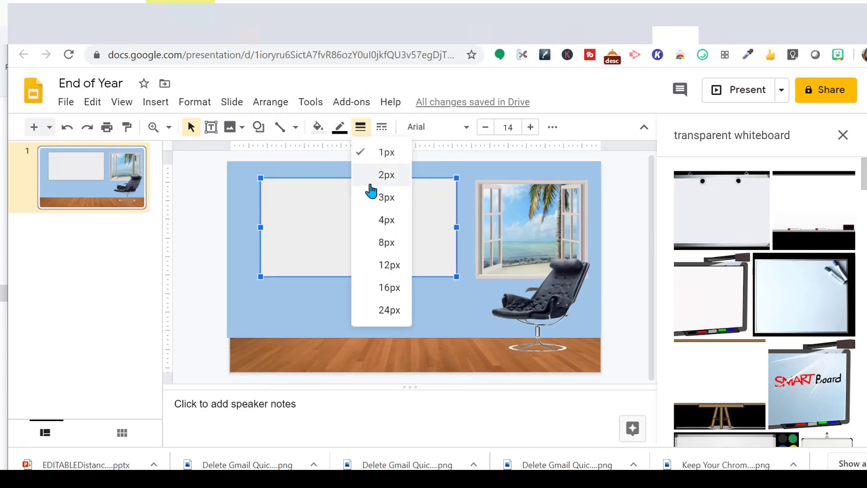
left_click(372, 220)
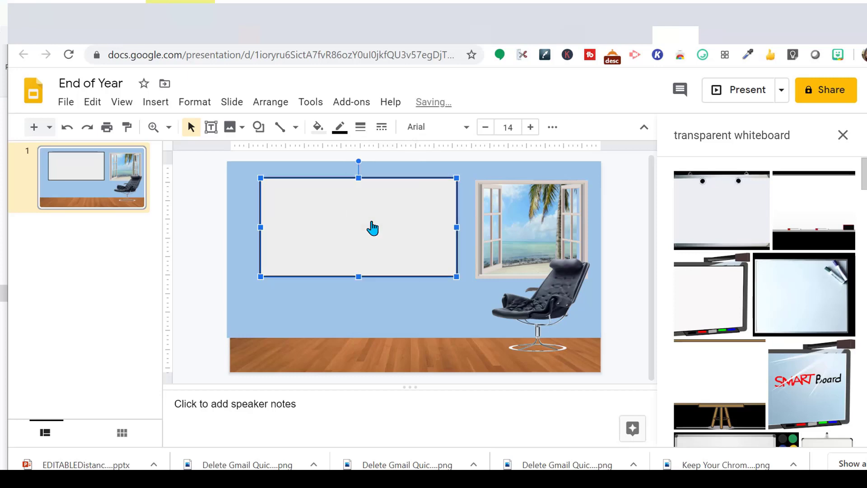
left_click(363, 128)
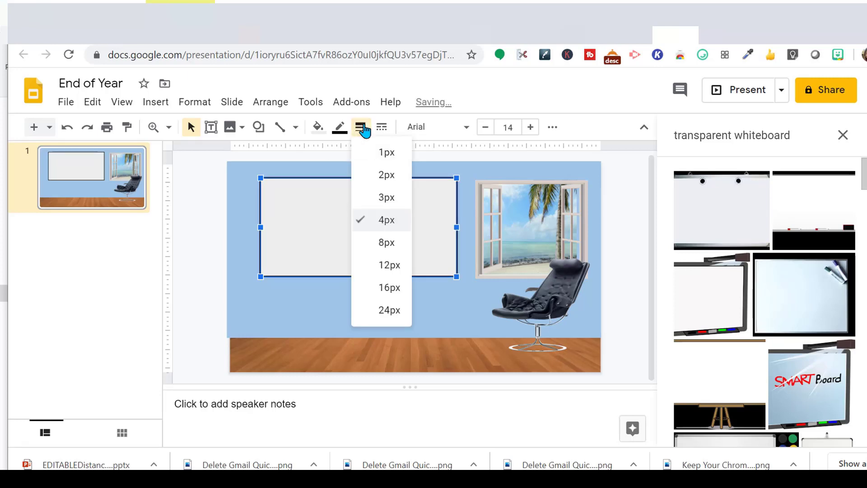
left_click(385, 243)
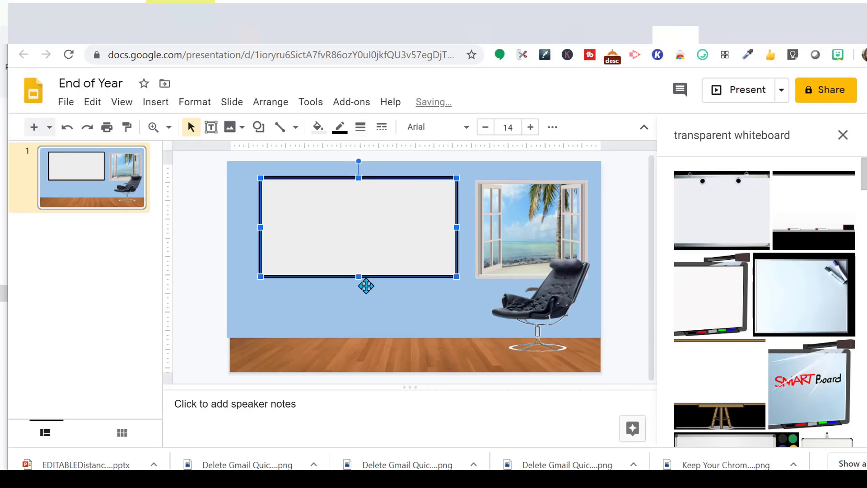
left_click(362, 310)
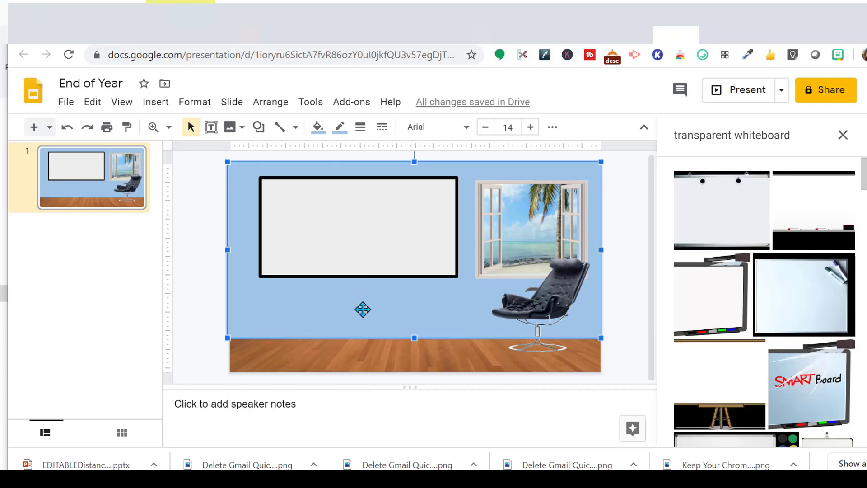
Add a whiteboard text box reading 'Welcome to your last full week of school' in Permanent Marker, size 31.
left_click(155, 102)
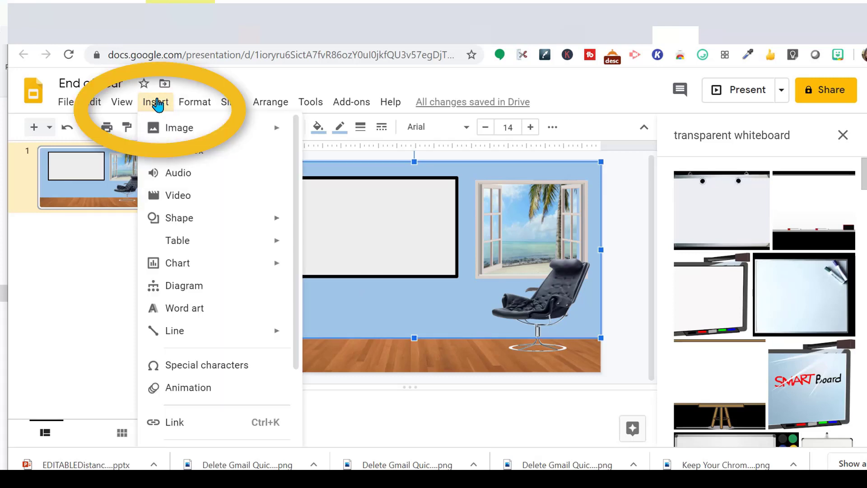
left_click(193, 154)
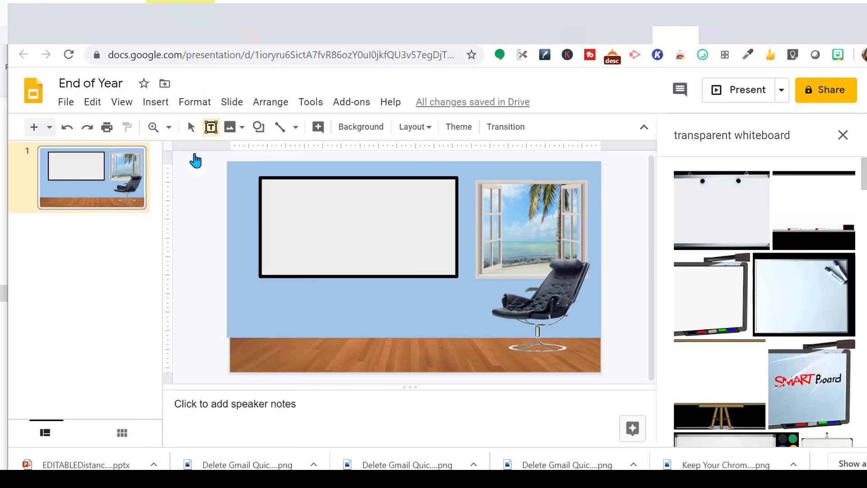
left_click_drag(267, 179, 452, 274)
type("Welcome to your last full week of school")
key("ctrl+a")
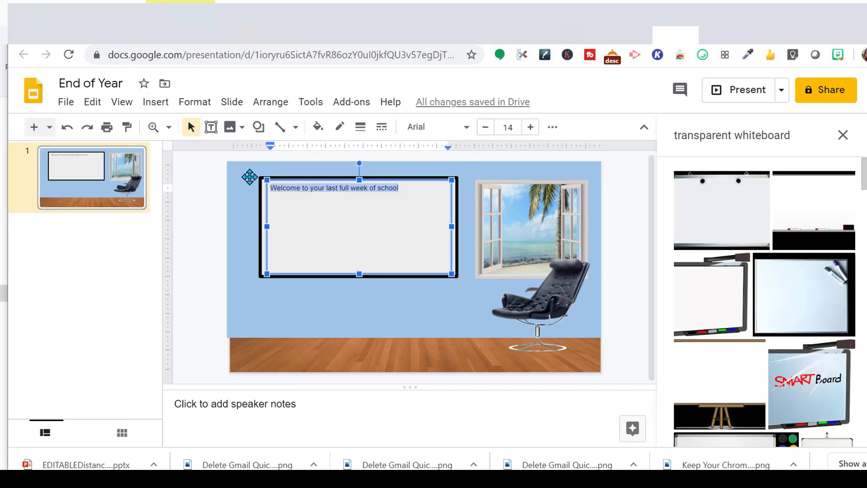
left_click(468, 132)
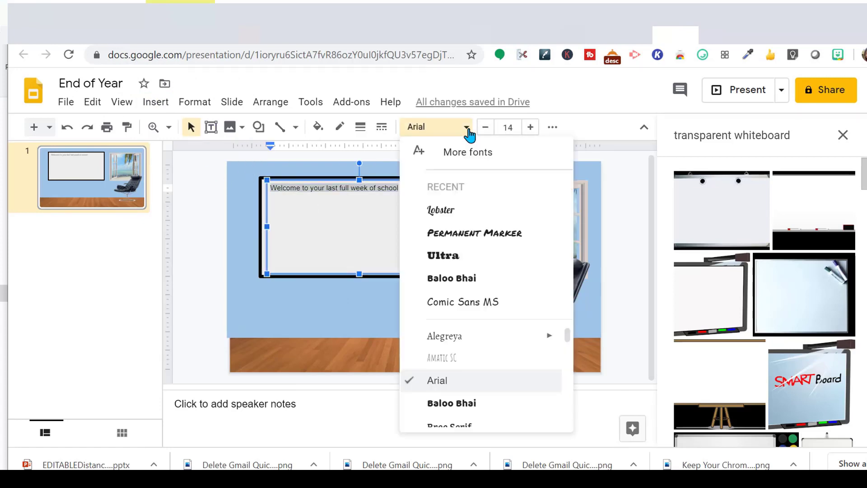
left_click(479, 240)
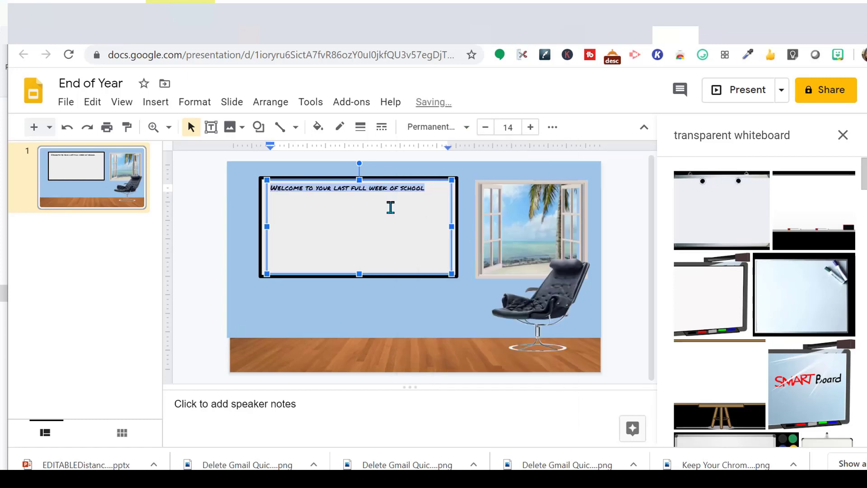
key("ctrl+shift+period")
key("ctrl+shift+period")
key("ctrl+shift+period")
key("ctrl+shift+period")
key("ctrl+shift+period")
key("ctrl+shift+period")
key("ctrl+shift+period")
key("ctrl+shift+period")
key("ctrl+shift+period")
key("ctrl+shift+period")
key("ctrl+shift+period")
key("ctrl+shift+period")
key("ctrl+shift+period")
key("ctrl+shift+period")
key("ctrl+shift+period")
key("ctrl+shift+period")
key("ctrl+shift+period")
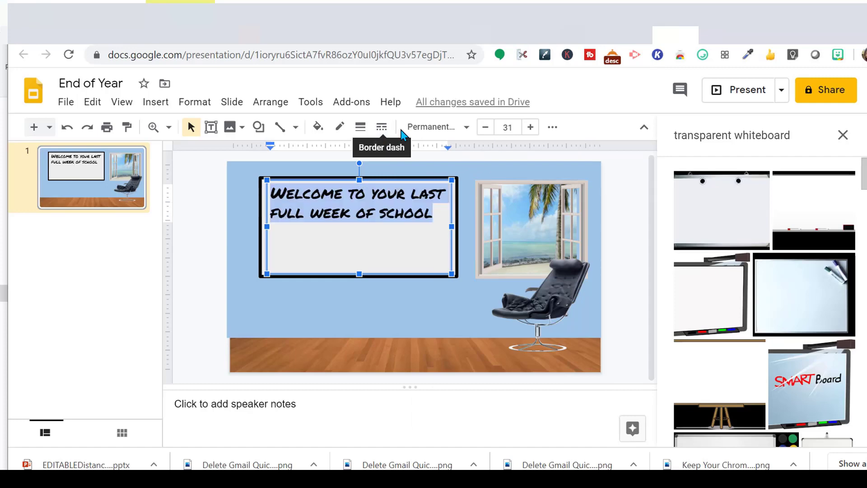
left_click(644, 129)
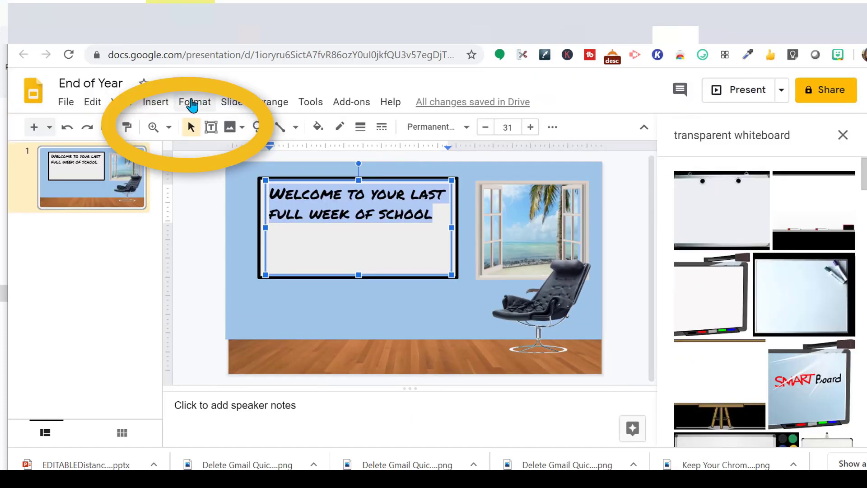
Centre the welcome text and remove the blank line beneath the title.
left_click(192, 103)
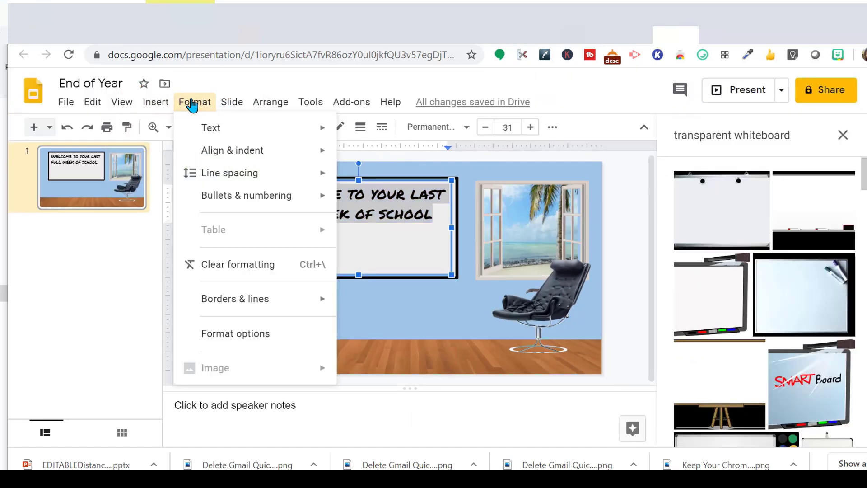
mouse_move(230, 157)
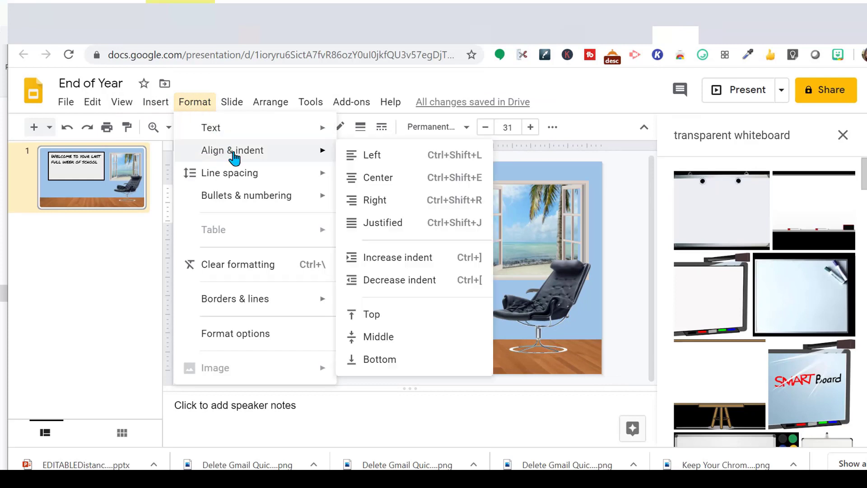
left_click(367, 177)
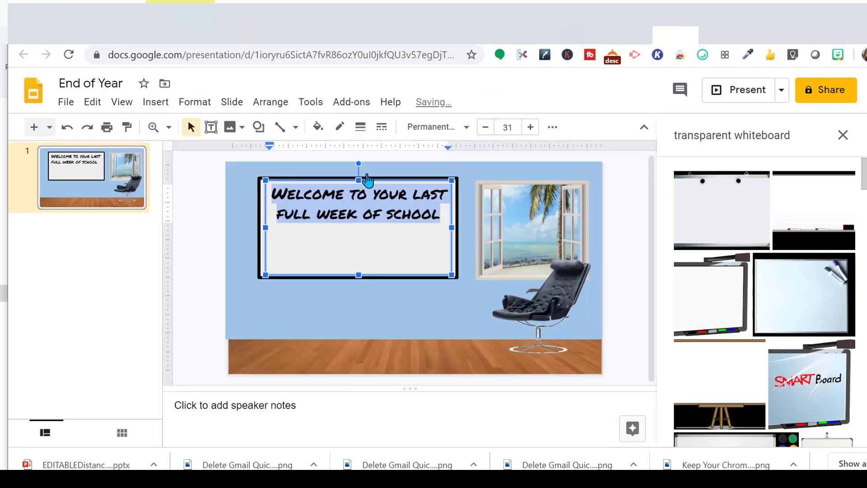
left_click(356, 241)
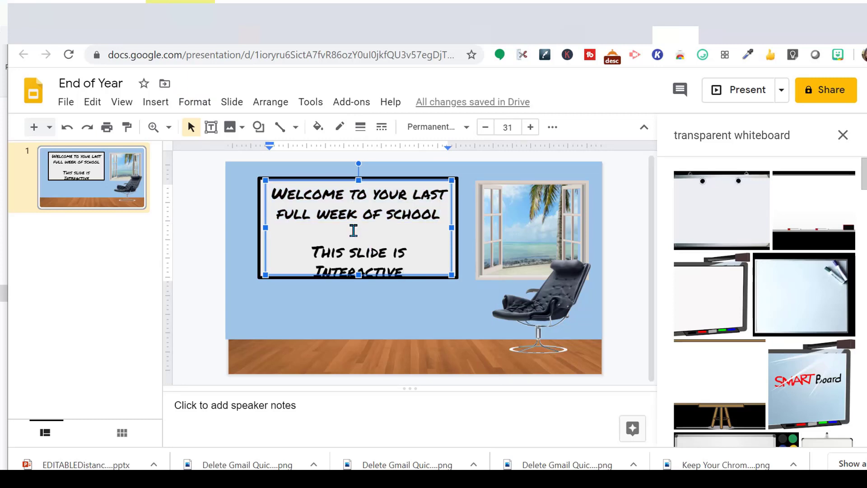
key("Delete")
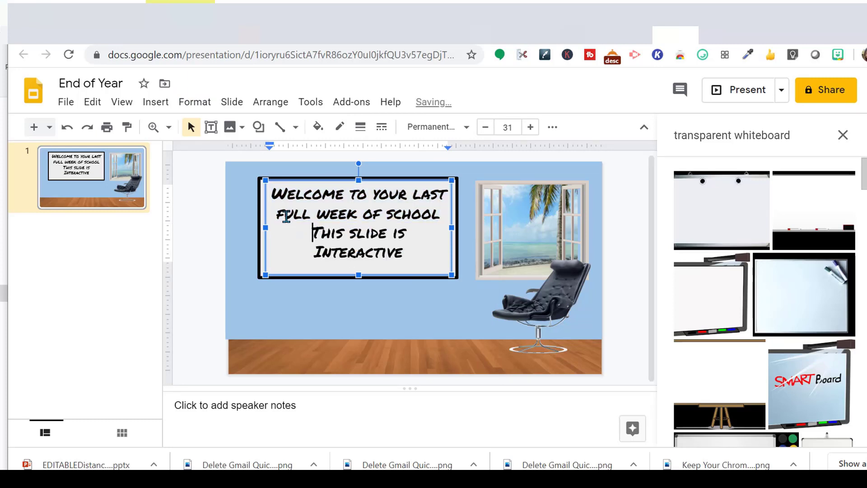
Make 'This slide is Interactive' a small red line and add the video prompt in black.
left_click_drag(311, 231, 406, 248)
type("This slide is Interactive")
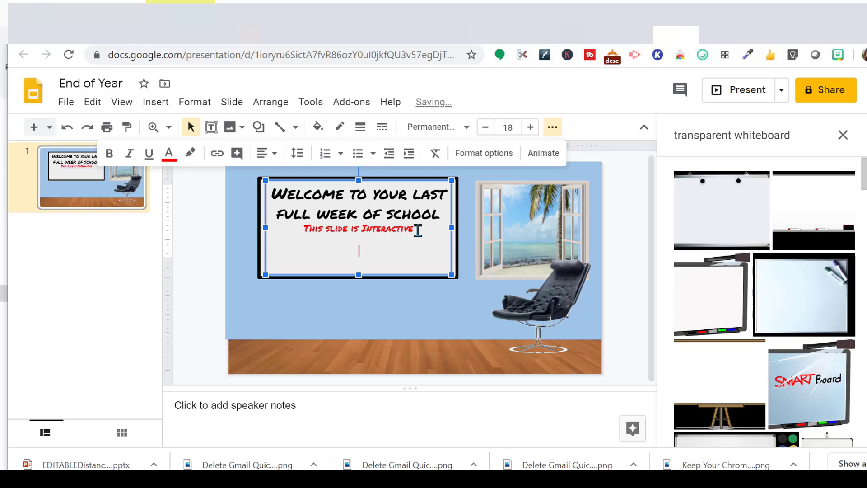
left_click(169, 154)
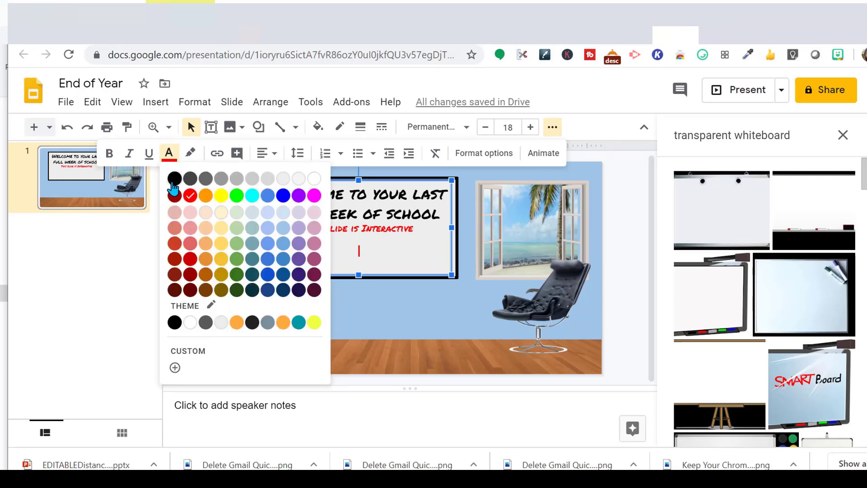
left_click(174, 178)
type("Please Click Here to Watch my Final Video for you")
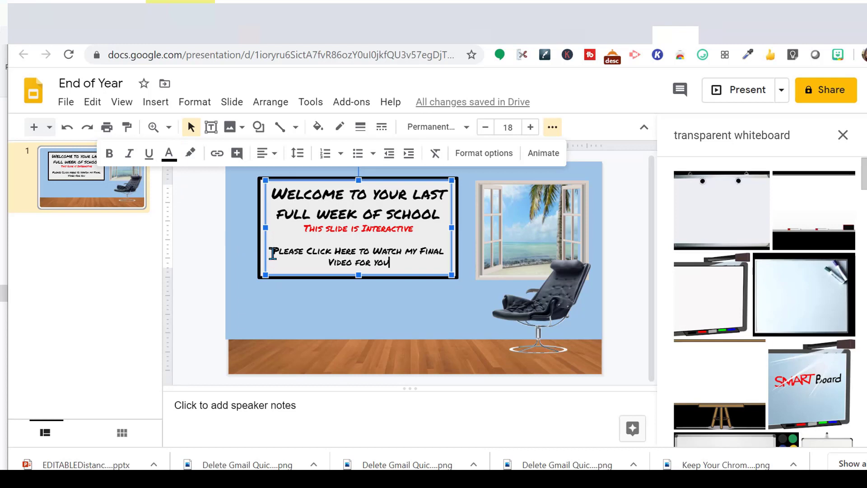
left_click_drag(272, 253, 392, 267)
Select the word 'Here' in the video prompt, start a link, then close the link editor.
left_click(335, 297)
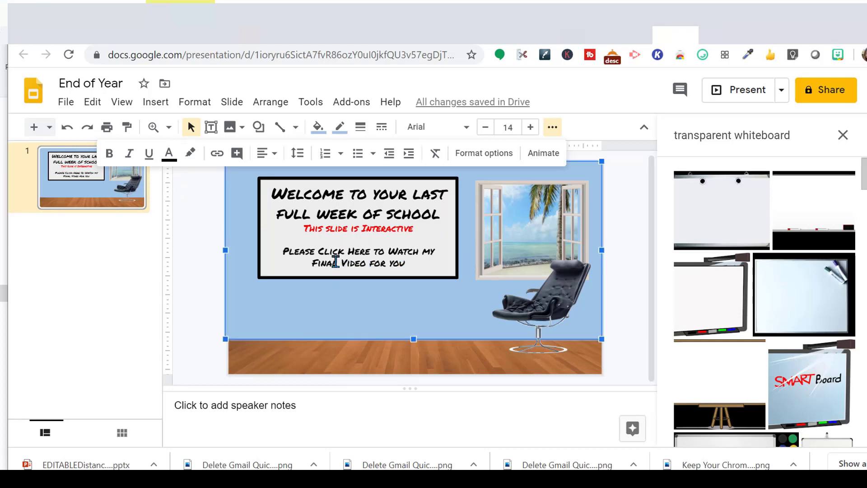
left_click(349, 252)
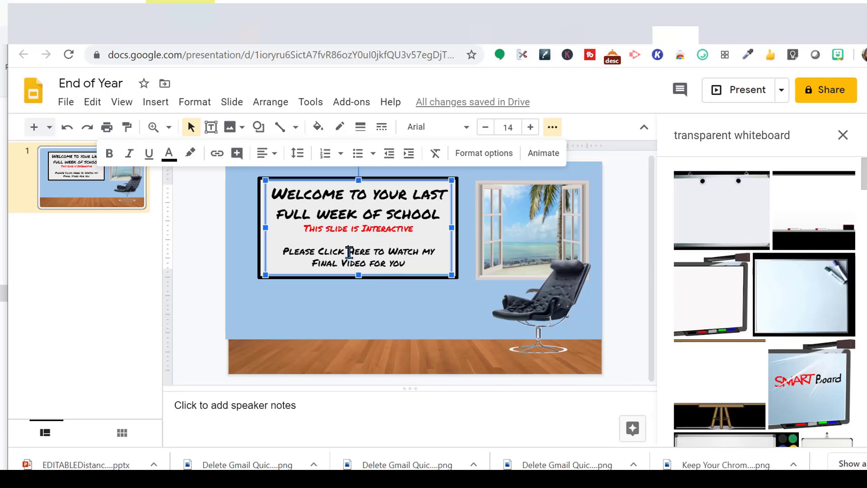
left_click_drag(348, 251, 376, 254)
left_click(217, 155)
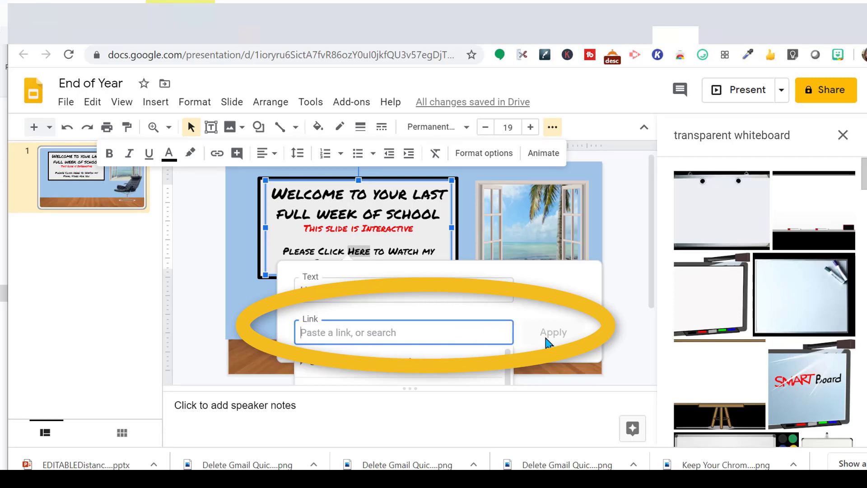
left_click(245, 277)
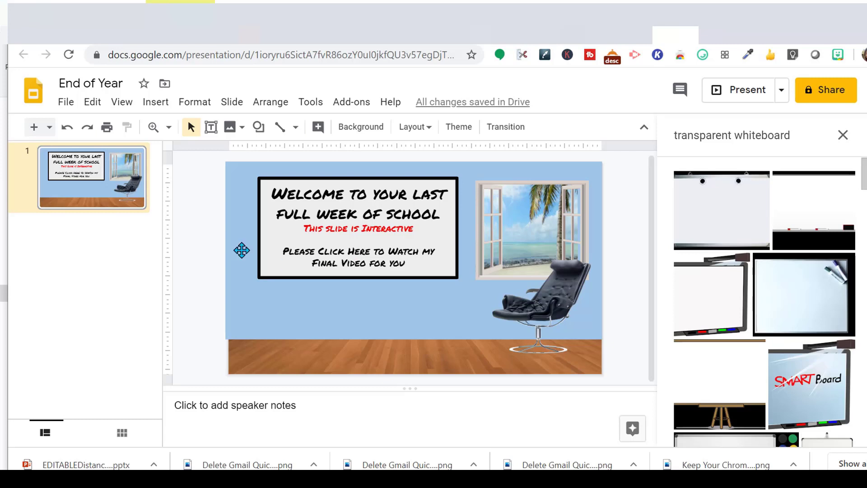
Insert a wooden table image from a web search for 'table' and size it on the lower-left floor.
left_click(156, 103)
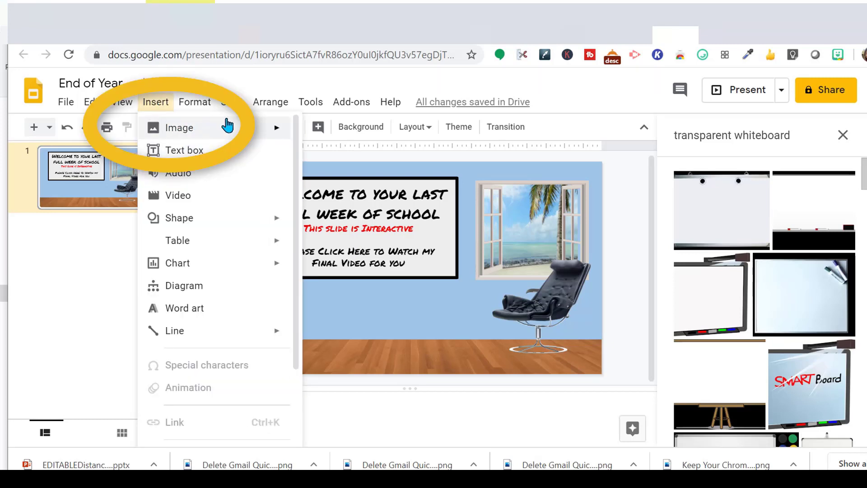
mouse_move(258, 128)
left_click(333, 156)
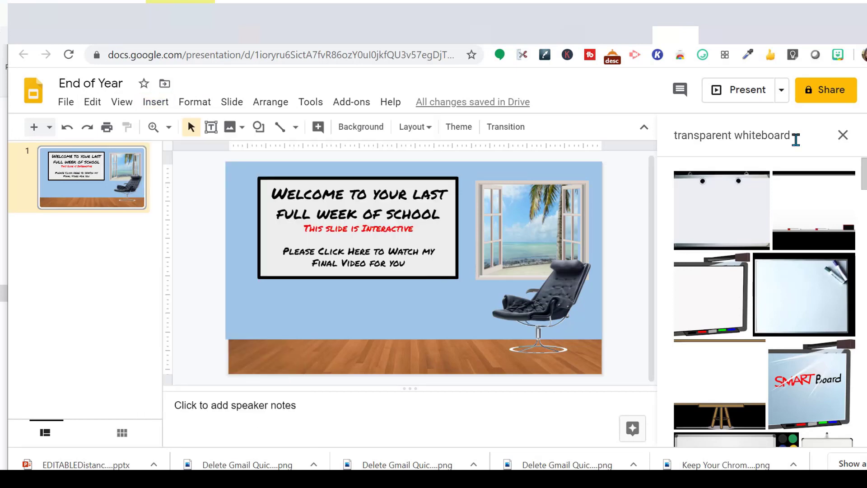
key("BackSpace")
key("BackSpace")
key("BackSpace")
key("BackSpace")
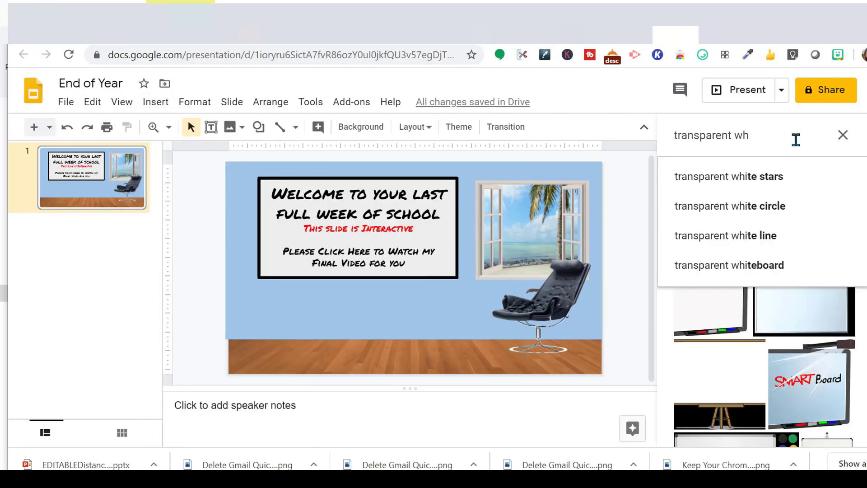
type("table")
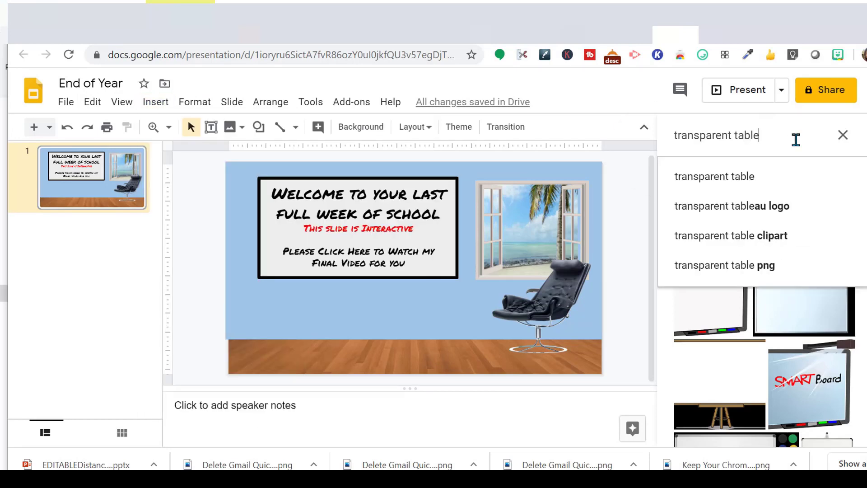
key("Return")
left_click(740, 308)
left_click(828, 429)
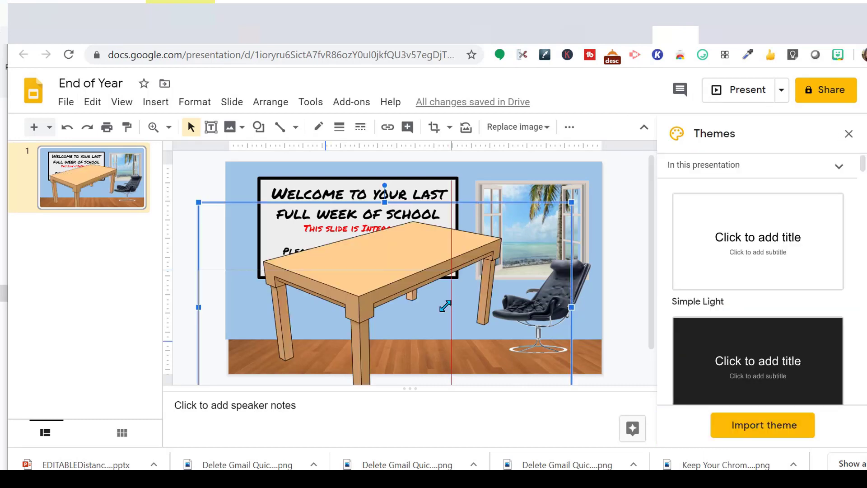
left_click_drag(441, 304, 367, 318)
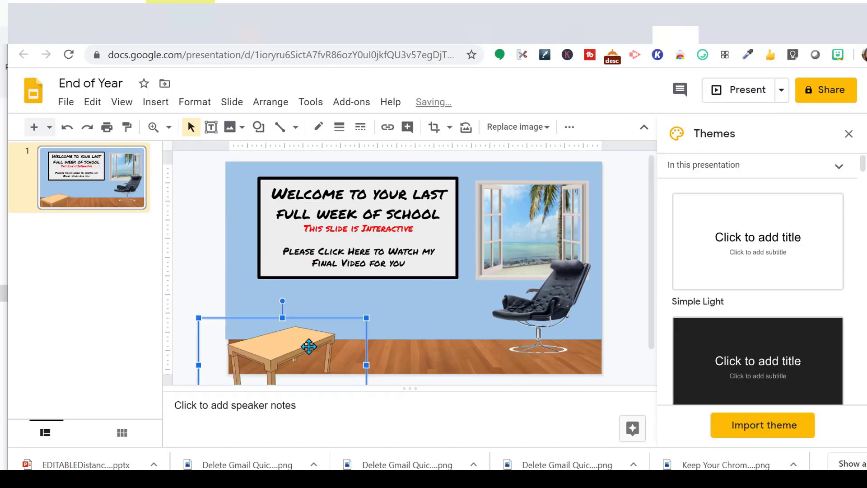
left_click(188, 286)
Shrink the 'Oh, the Places You'll Go' book image and set it on the table.
left_click(208, 259)
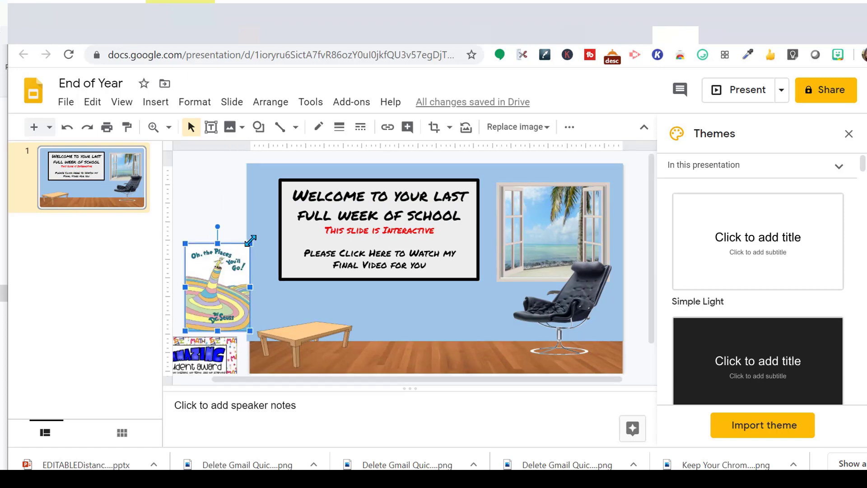
left_click_drag(250, 239, 289, 306)
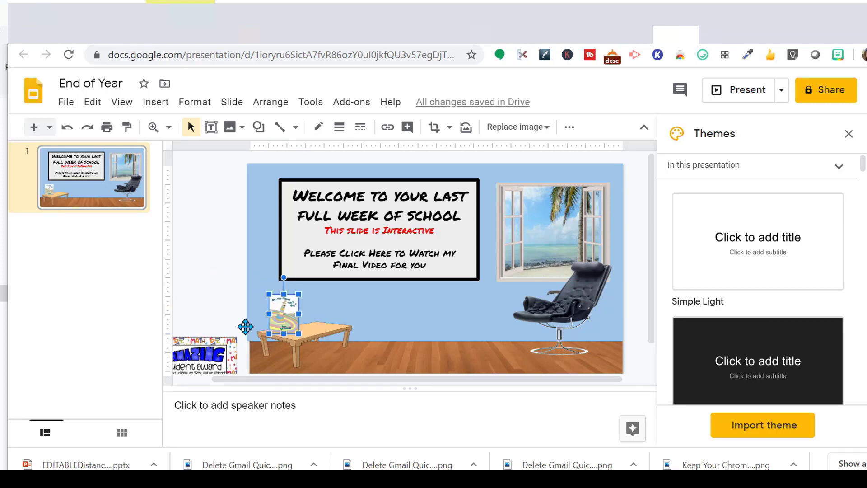
left_click_drag(283, 316, 300, 313)
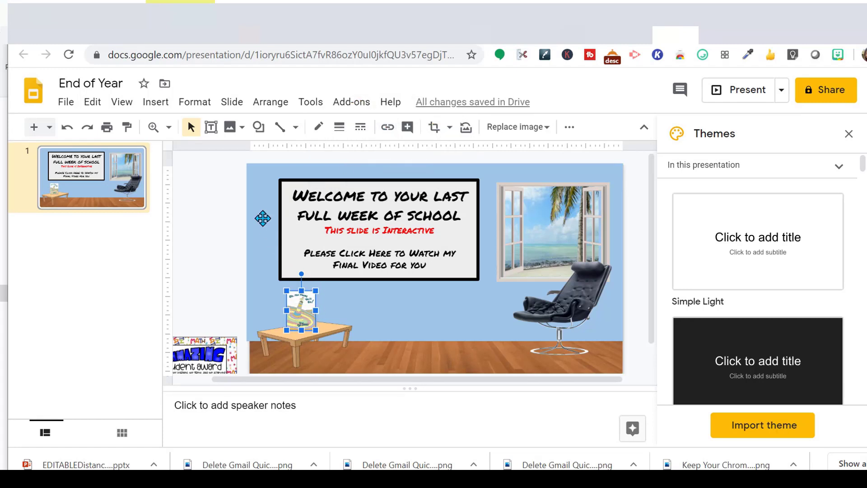
Make the award certificate smaller, leaving it just off the slide's left edge.
left_click(149, 104)
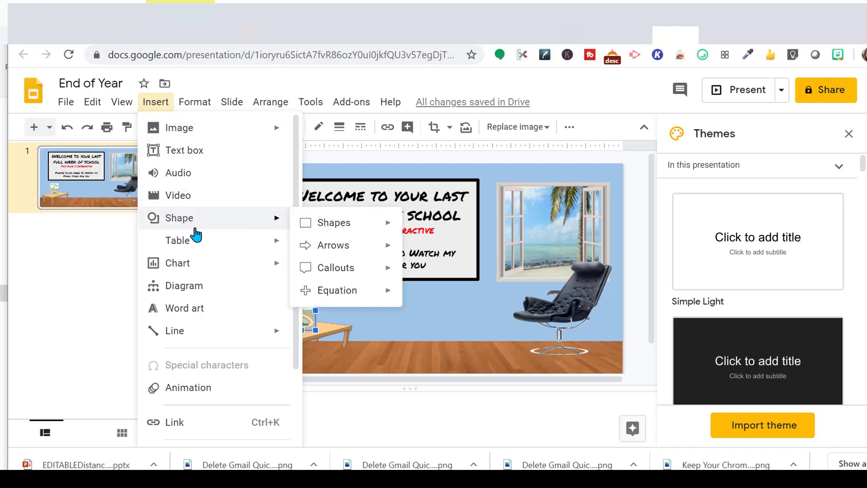
left_click(424, 299)
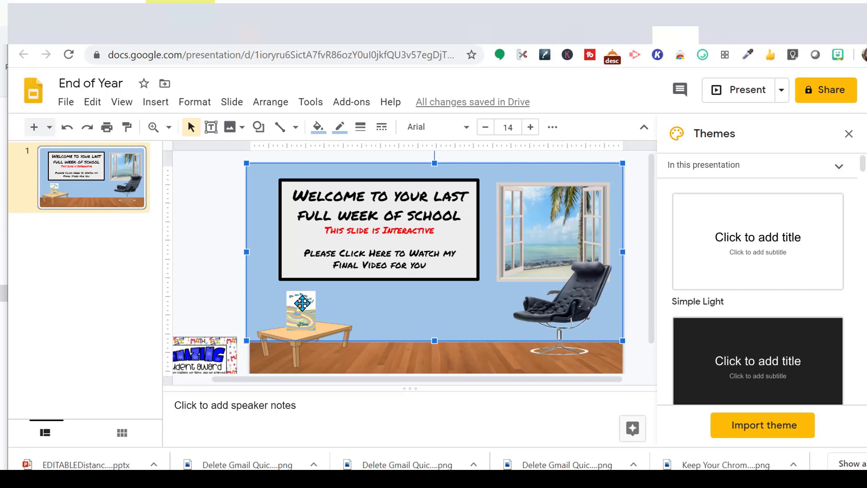
key("ctrl+z")
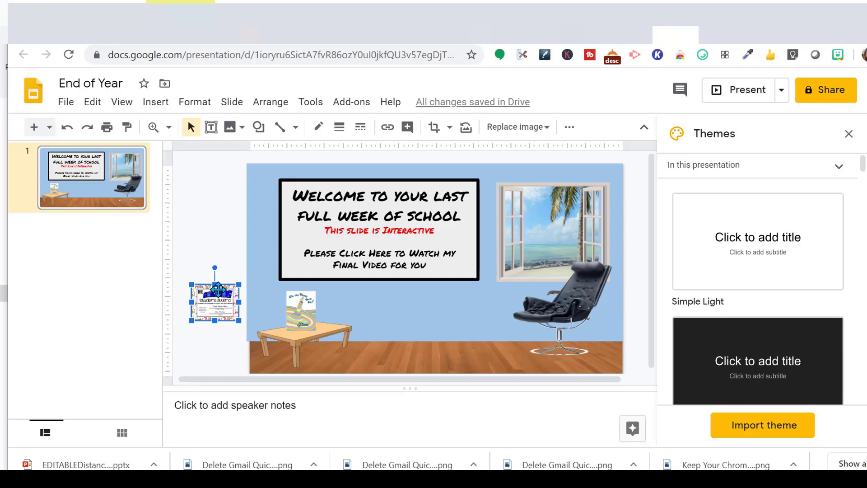
Copy the second recent sticker image from the Bitmoji extension.
left_click(838, 55)
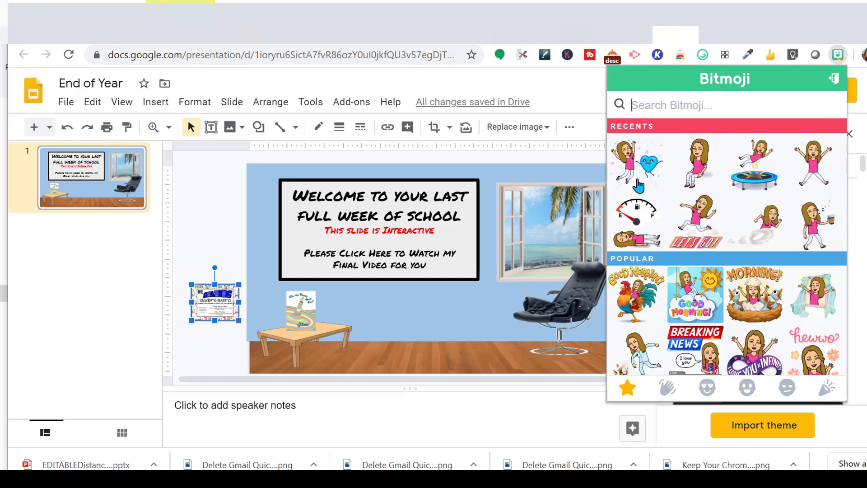
left_click(696, 172)
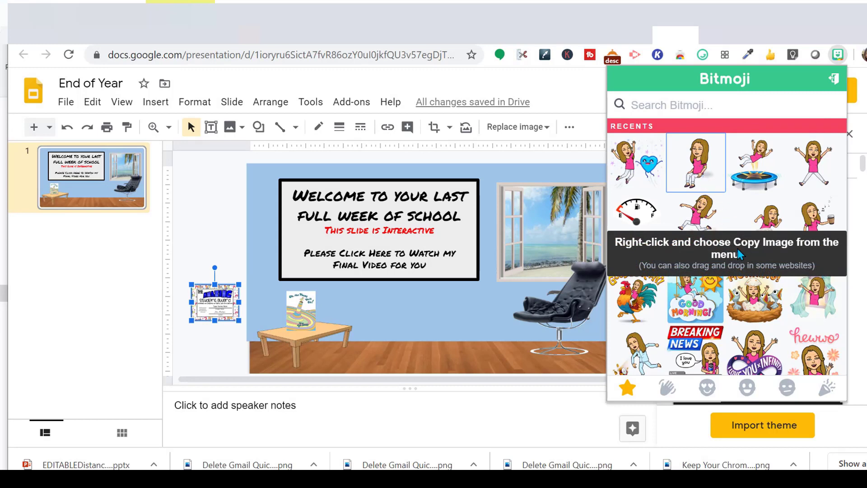
right_click(685, 166)
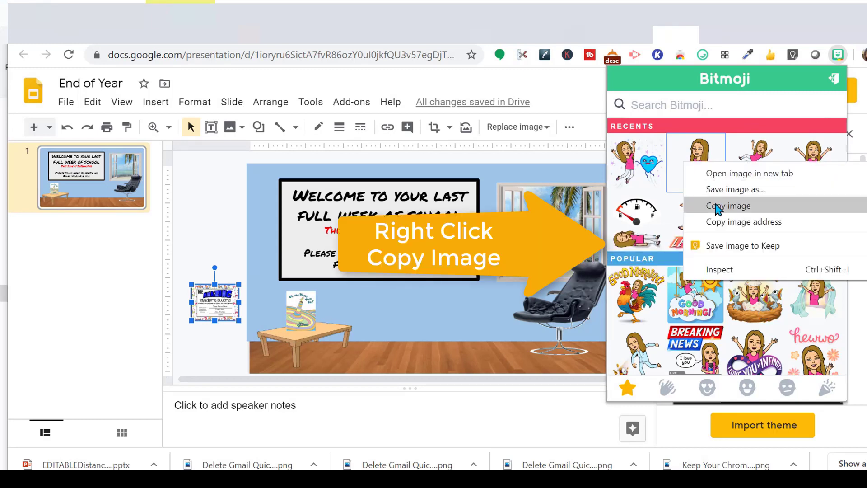
left_click(718, 207)
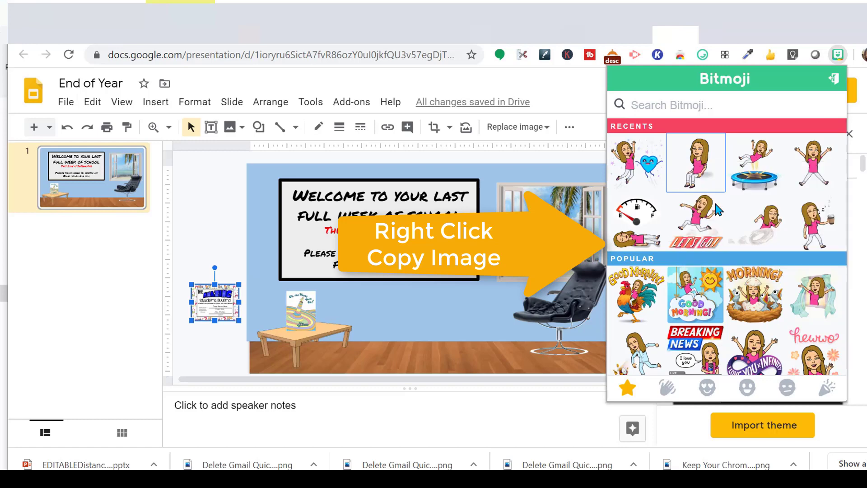
Paste the Bitmoji onto the slide and size it to sit in the black chair.
right_click(467, 292)
right_click(461, 355)
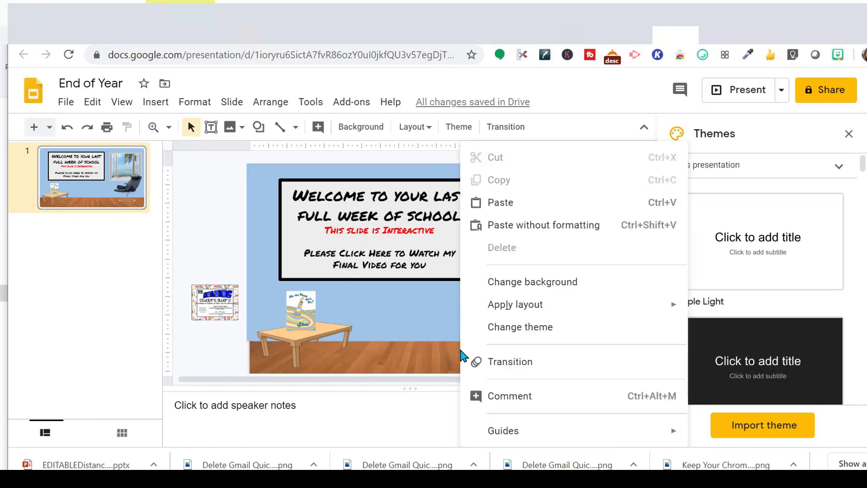
left_click(517, 201)
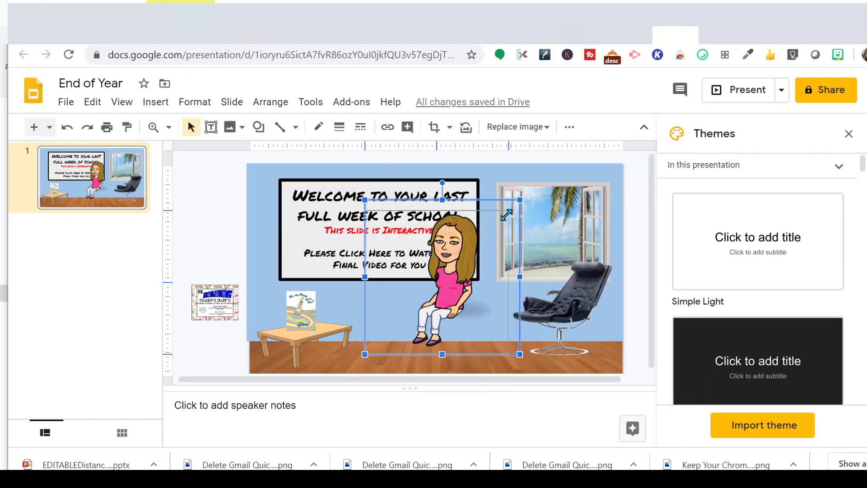
left_click_drag(505, 218, 467, 257)
left_click_drag(381, 346, 492, 351)
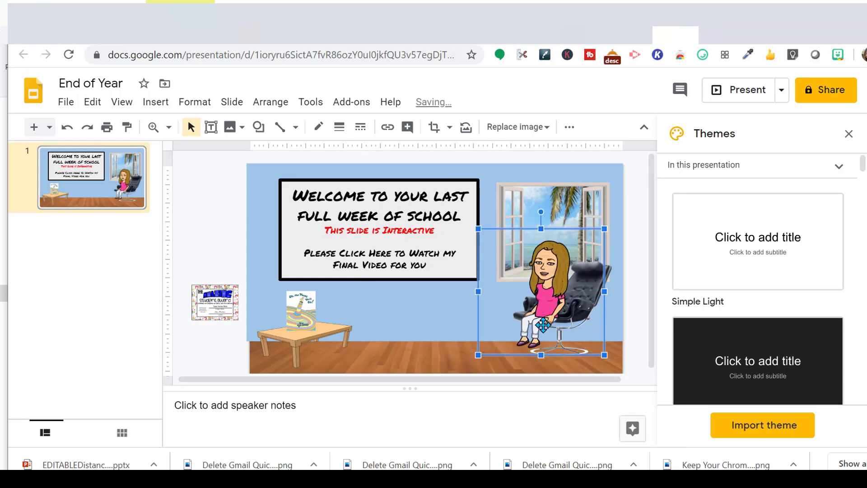
left_click_drag(605, 228, 617, 212)
left_click(448, 323)
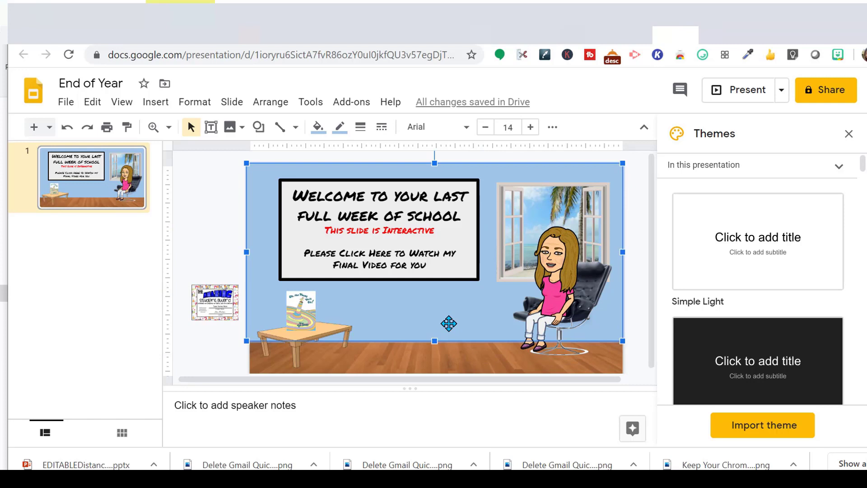
Shift the whiteboard text box left, then select the award certificate without adding a link.
mouse_move(291, 178)
left_mouse_down()
mouse_move(307, 182)
mouse_move(273, 180)
left_mouse_up()
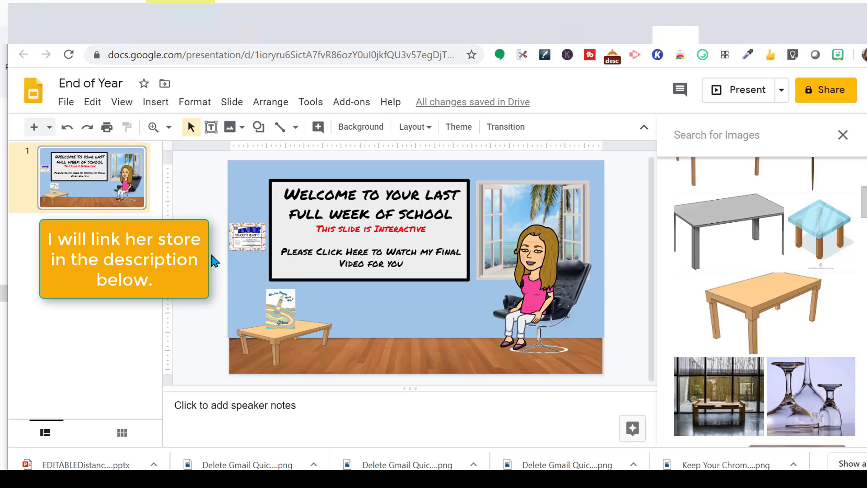
left_click(249, 239)
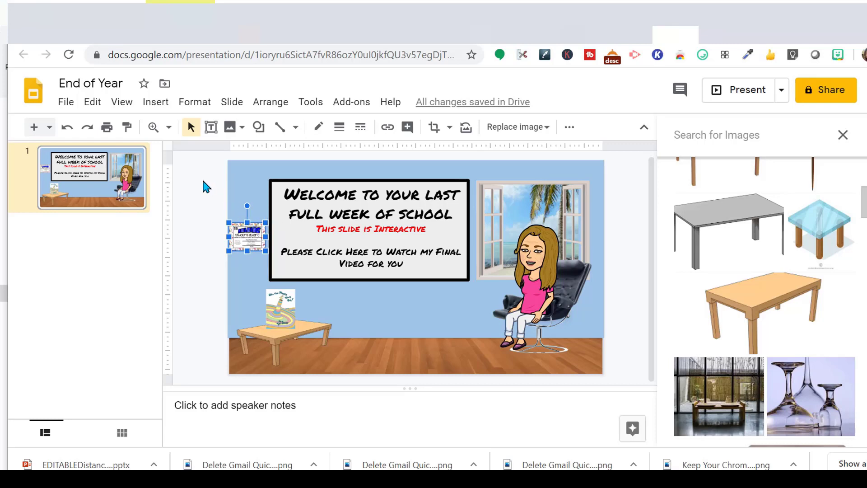
left_click(154, 103)
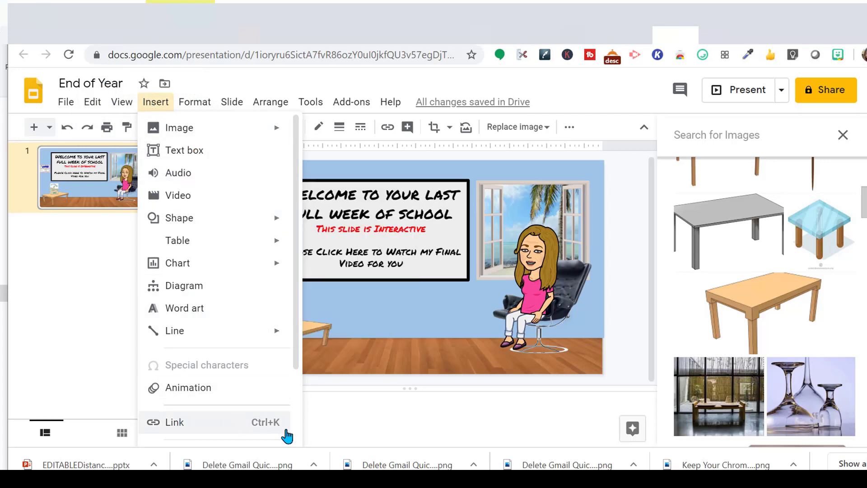
left_click(327, 411)
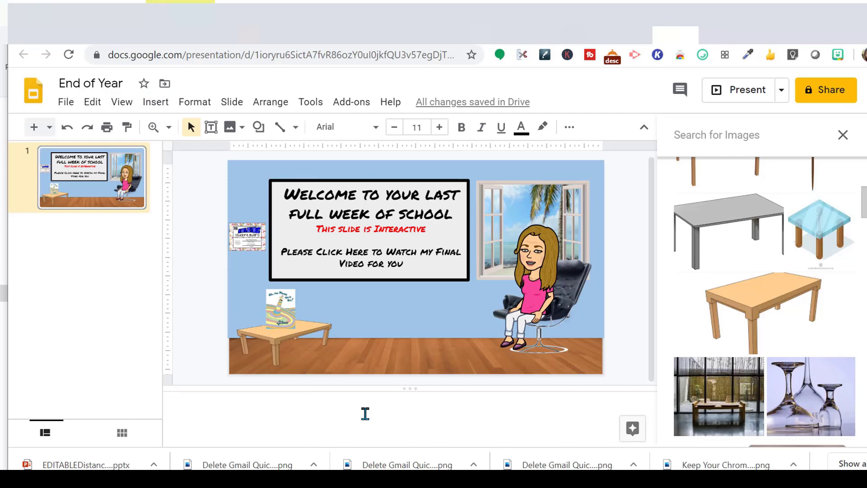